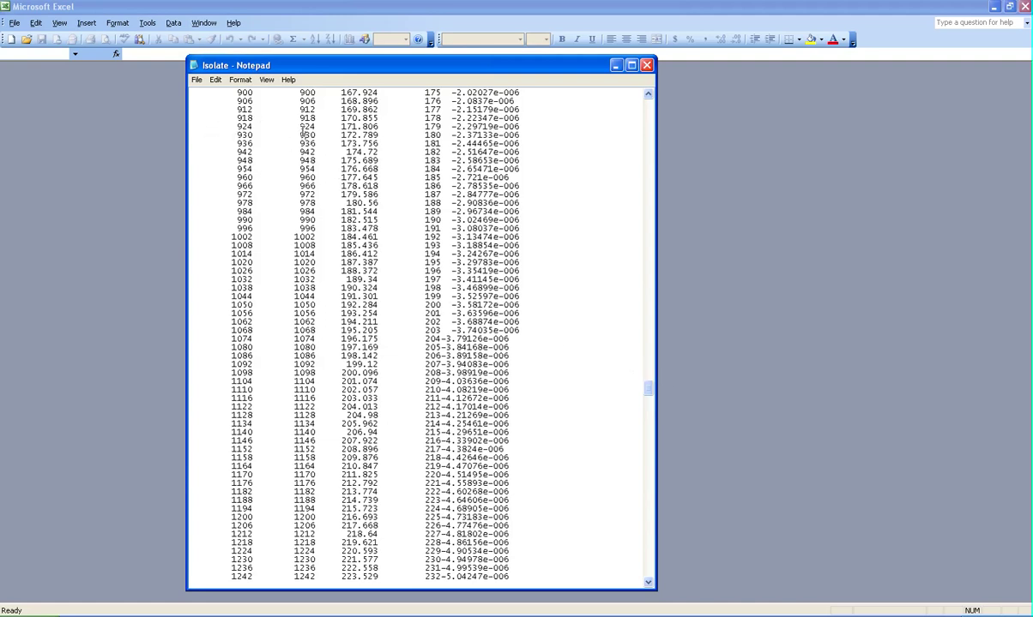
Step: Inspect the Isolate text data to find where index 204 and its value run together
{"action": "left_click", "coordinate": [428, 143]}
{"action": "key", "text": "Left"}
{"action": "key", "text": "Left"}
{"action": "key", "text": "Left"}
{"action": "key", "text": "Up"}
{"action": "key", "text": "Up"}
{"action": "key", "text": "Up"}
{"action": "key", "text": "Right"}
{"action": "left_click_drag", "start_coordinate": [650, 394], "coordinate": [650, 575]}
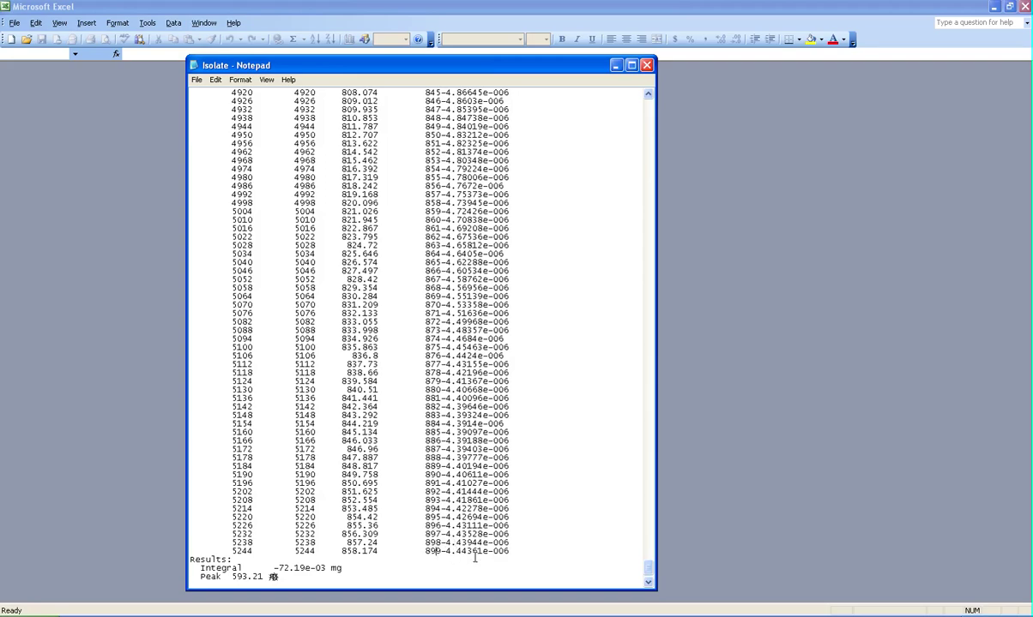
{"action": "mouse_move", "coordinate": [648, 568]}
{"action": "left_mouse_down"}
{"action": "mouse_move", "coordinate": [647, 367]}
{"action": "mouse_move", "coordinate": [648, 390]}
{"action": "left_mouse_up"}
{"action": "left_click", "coordinate": [445, 280]}
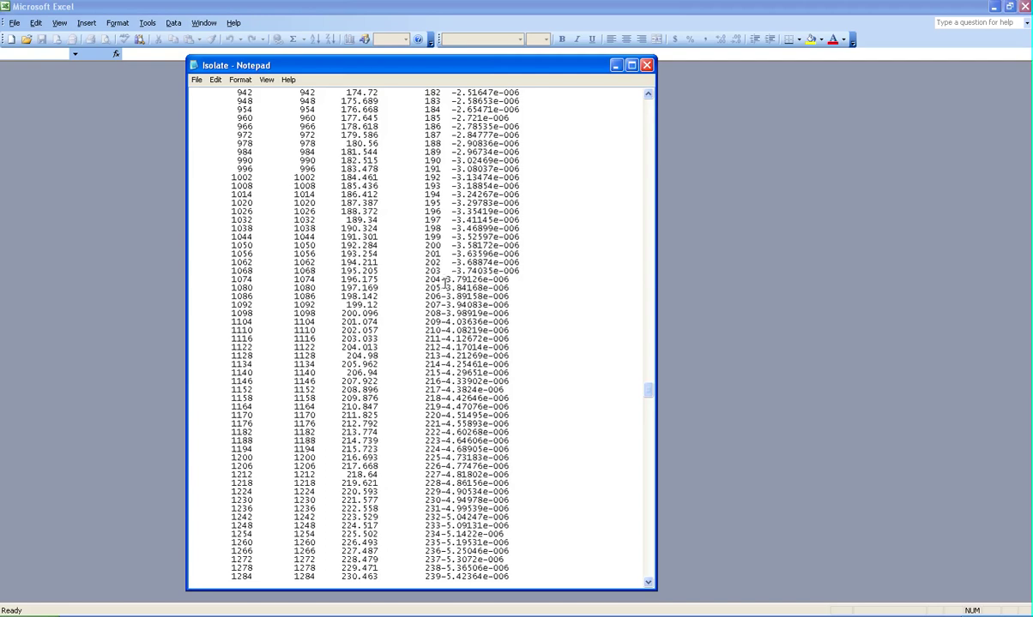
Step: Import the Isolate text file as Delimited data, splitting at spaces
{"action": "left_click", "coordinate": [121, 127]}
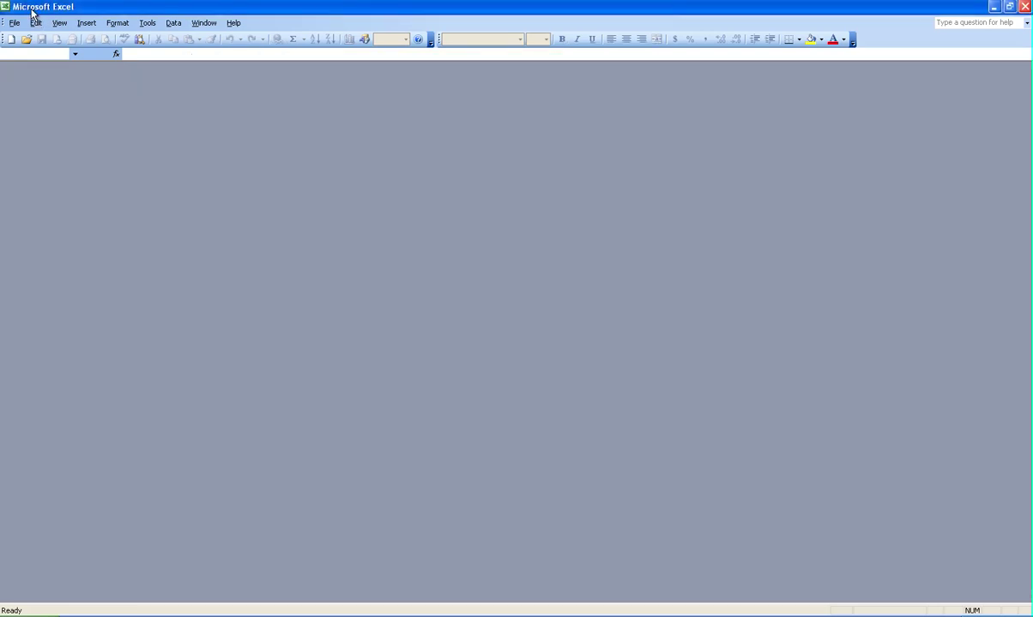
{"action": "left_click", "coordinate": [26, 41]}
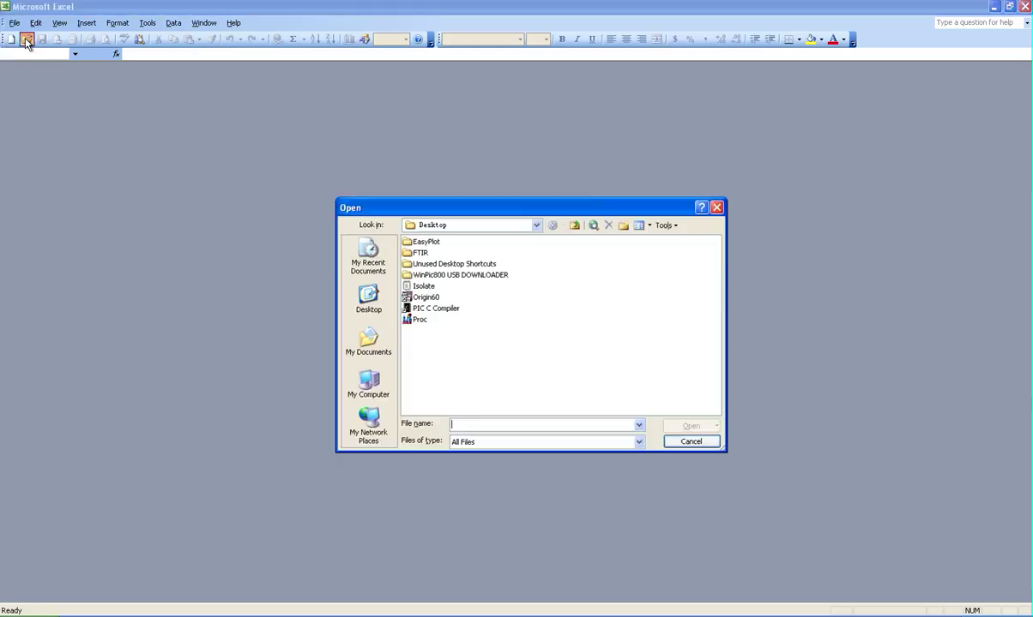
{"action": "left_click", "coordinate": [424, 288]}
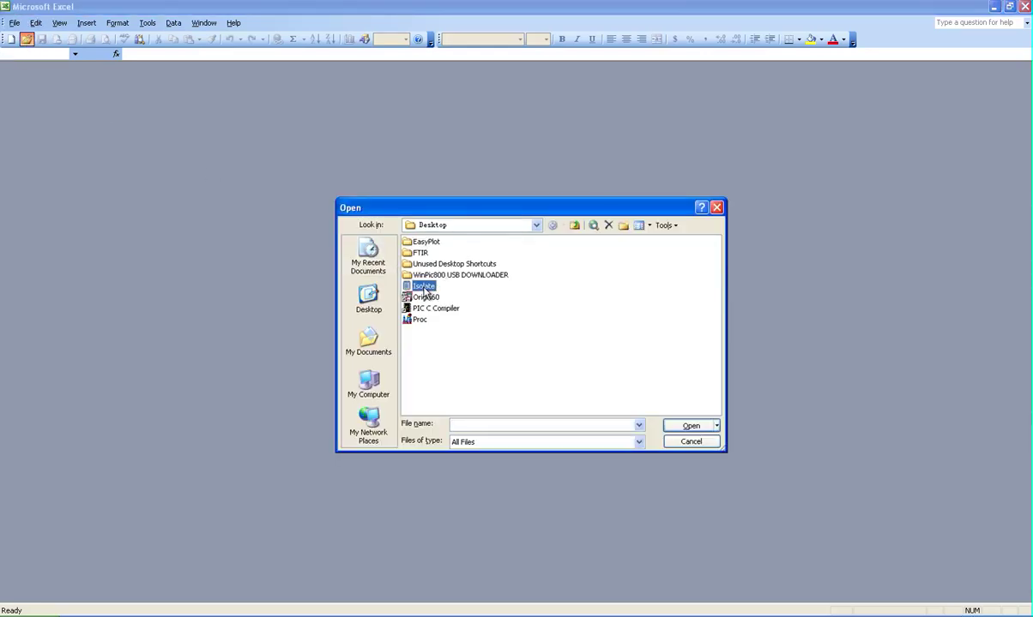
{"action": "left_click", "coordinate": [691, 426]}
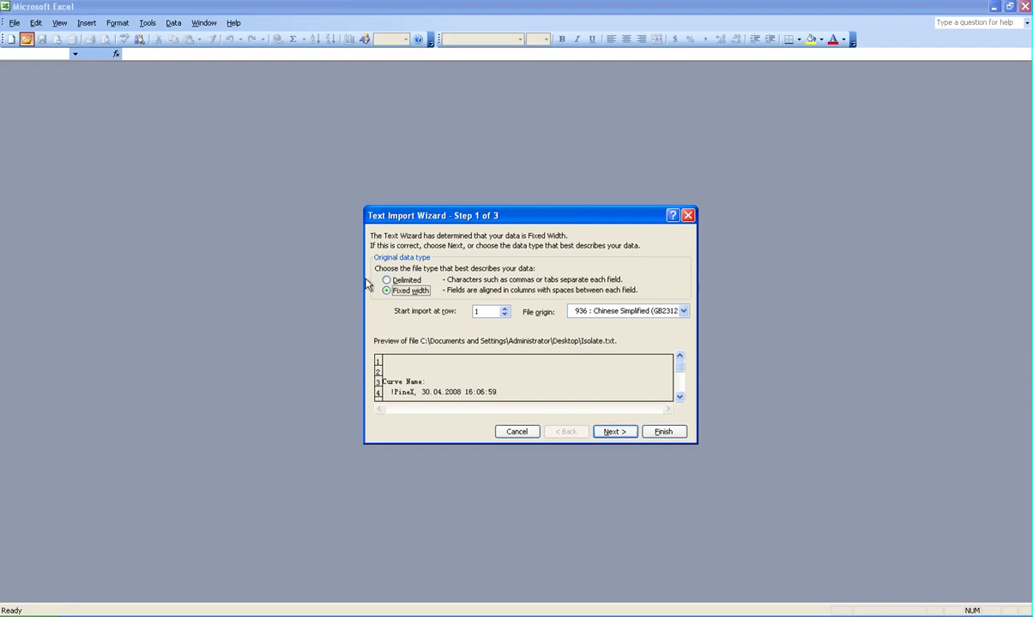
{"action": "left_click", "coordinate": [396, 281]}
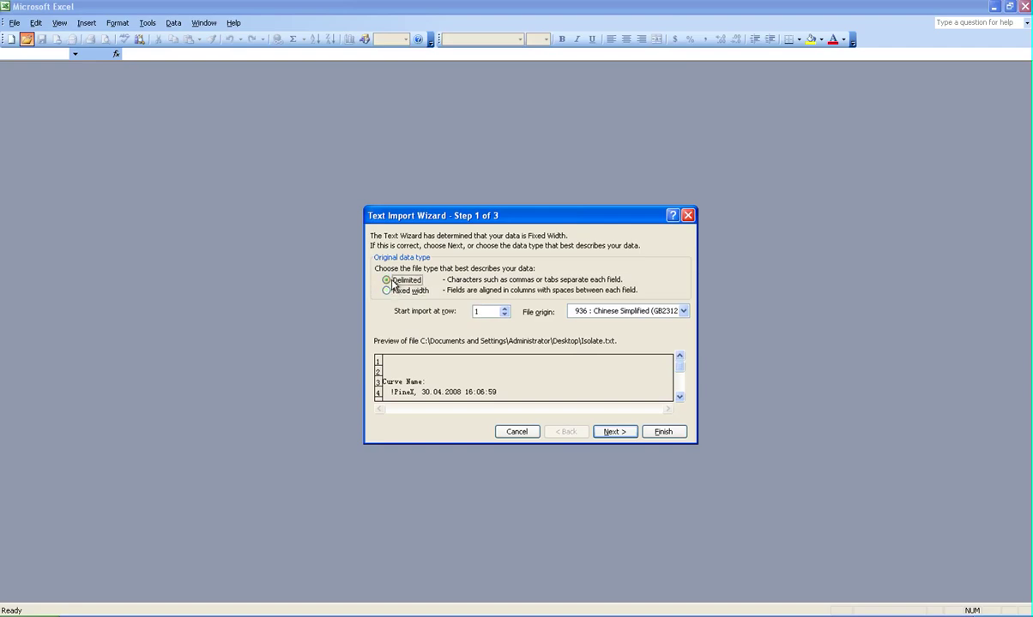
{"action": "left_click", "coordinate": [605, 426]}
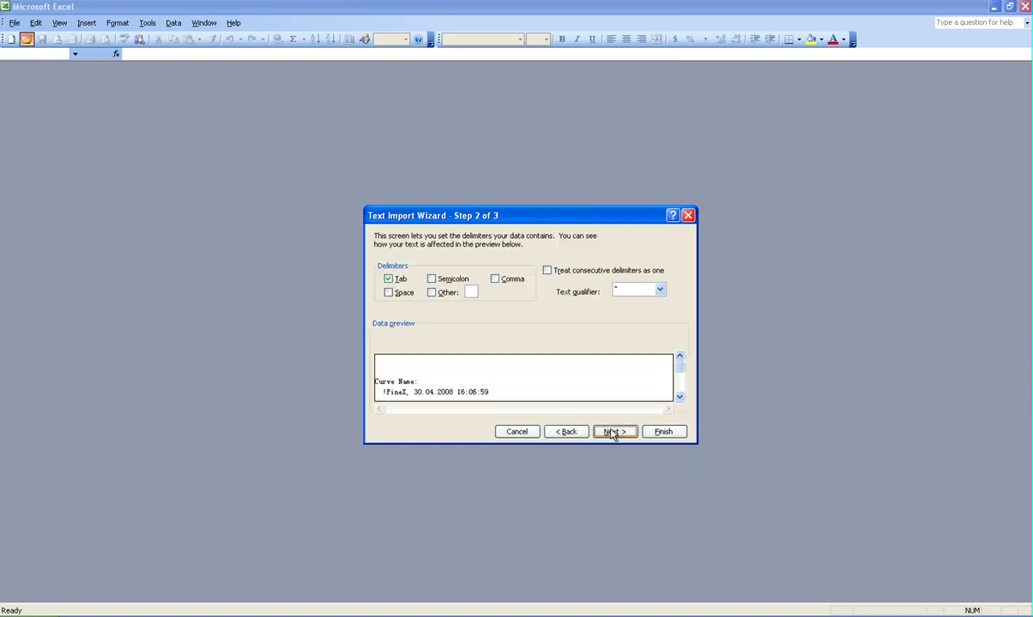
{"action": "left_click", "coordinate": [395, 294]}
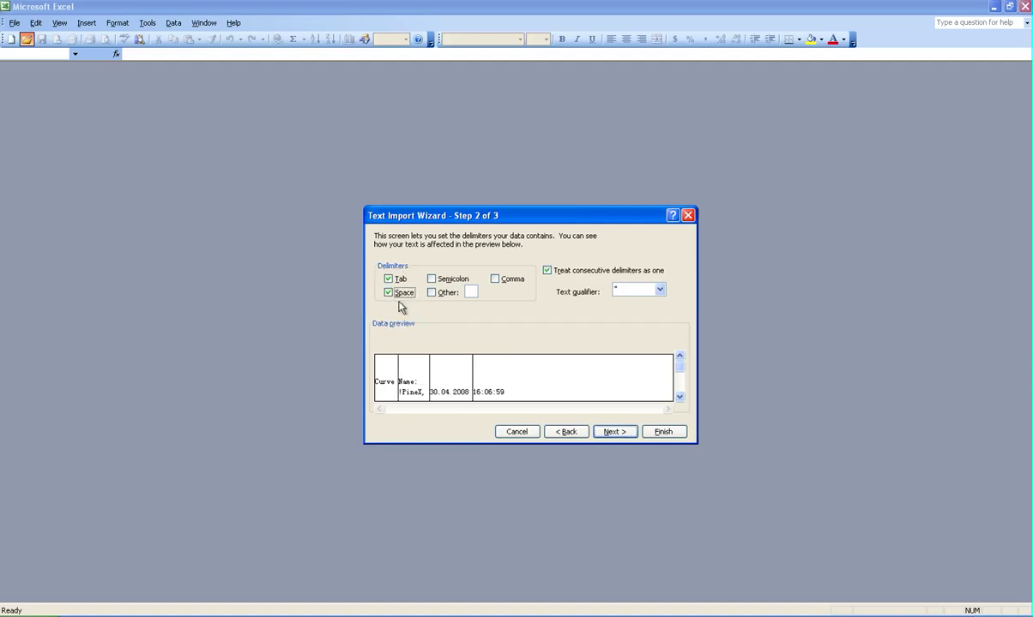
{"action": "left_click", "coordinate": [610, 432]}
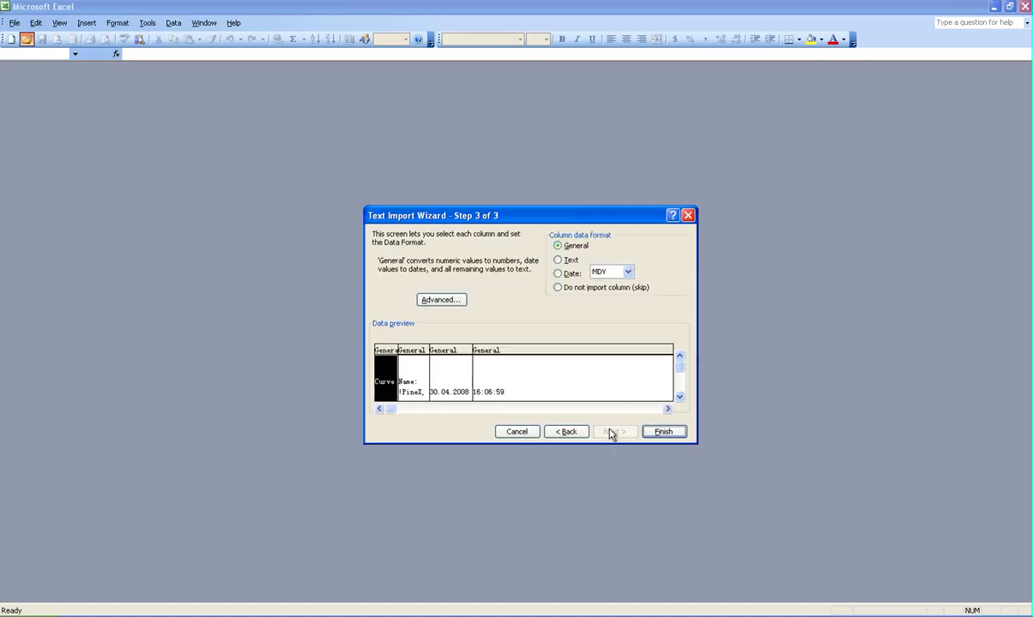
{"action": "left_click", "coordinate": [663, 432]}
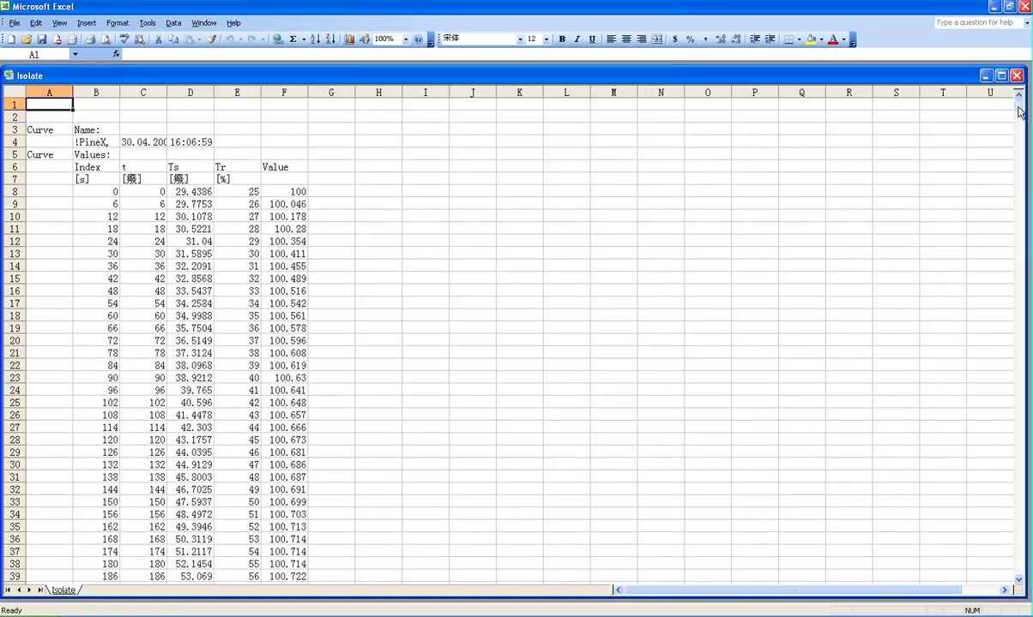
Step: Widen column F so its values display fully
{"action": "mouse_move", "coordinate": [1018, 112]}
{"action": "left_mouse_down"}
{"action": "mouse_move", "coordinate": [1011, 450]}
{"action": "mouse_move", "coordinate": [1016, 418]}
{"action": "left_mouse_up"}
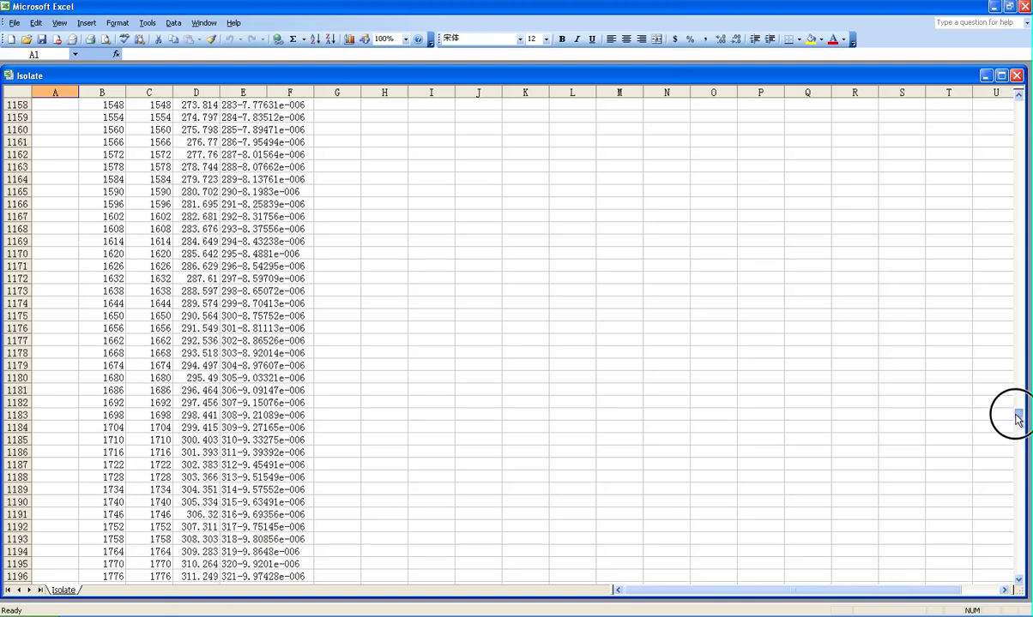
{"action": "left_click_drag", "start_coordinate": [1016, 419], "coordinate": [1017, 386]}
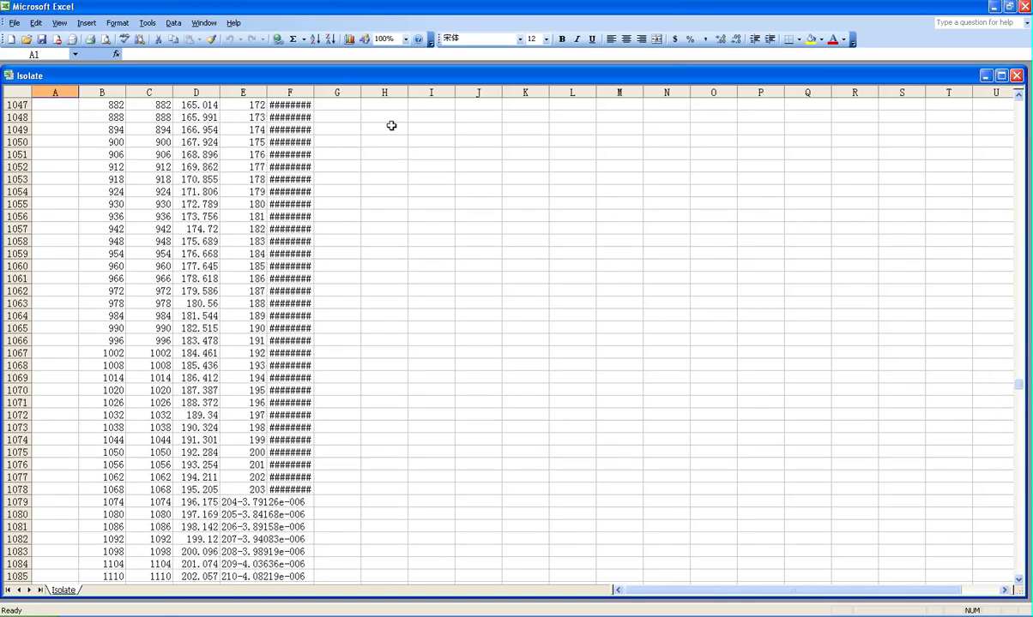
{"action": "left_click_drag", "start_coordinate": [313, 93], "coordinate": [333, 95]}
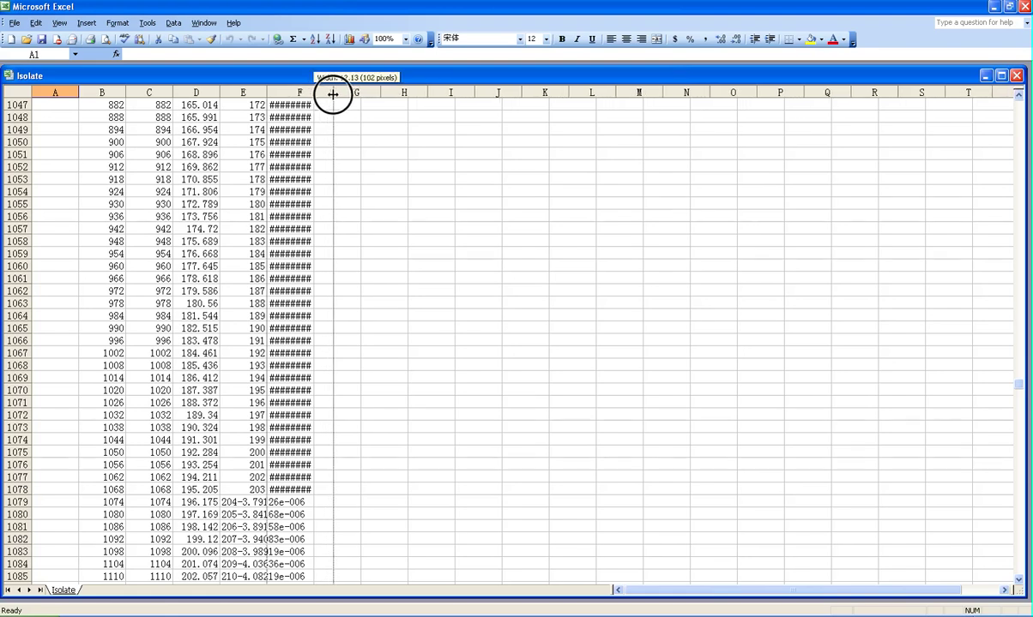
{"action": "left_click_drag", "start_coordinate": [333, 94], "coordinate": [335, 92]}
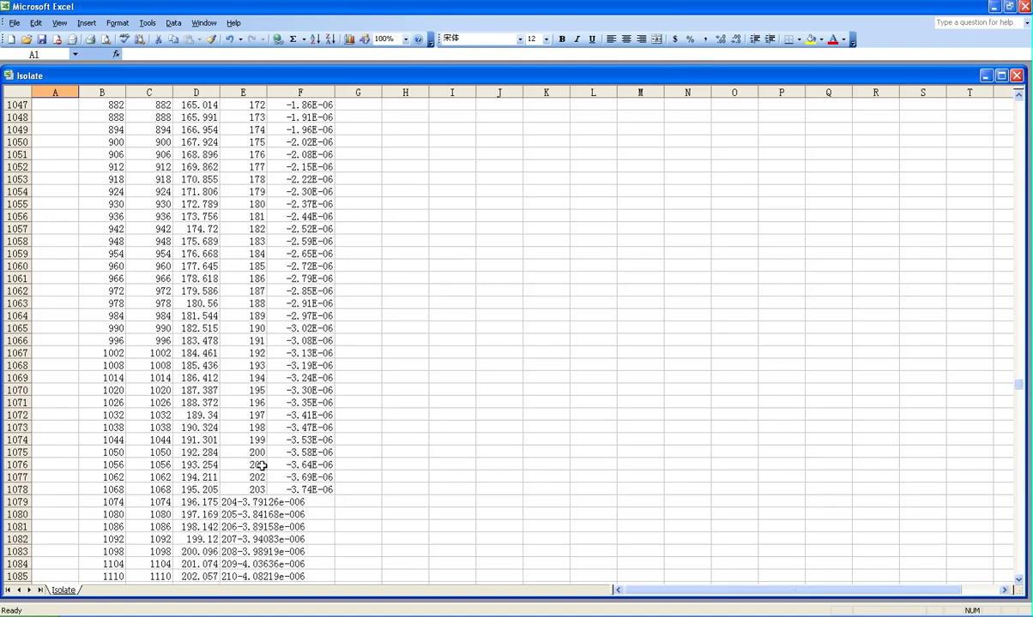
Step: Move the merged index-value cells from row 1079 downward into column I
{"action": "scroll", "coordinate": [260, 465], "scroll_direction": "down", "scroll_amount": 6}
{"action": "mouse_move", "coordinate": [230, 279]}
{"action": "left_mouse_down"}
{"action": "mouse_move", "coordinate": [289, 300]}
{"action": "mouse_move", "coordinate": [330, 583]}
{"action": "left_mouse_up"}
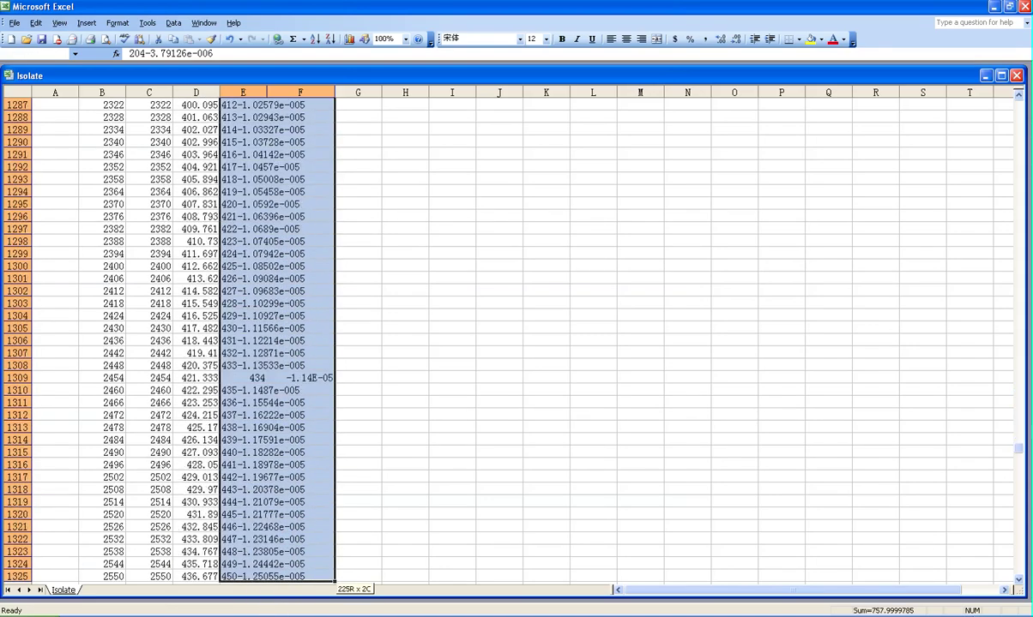
{"action": "mouse_move", "coordinate": [333, 583]}
{"action": "left_mouse_down"}
{"action": "mouse_move", "coordinate": [265, 92]}
{"action": "mouse_move", "coordinate": [258, 554]}
{"action": "mouse_move", "coordinate": [397, 562]}
{"action": "mouse_move", "coordinate": [446, 551]}
{"action": "left_mouse_up"}
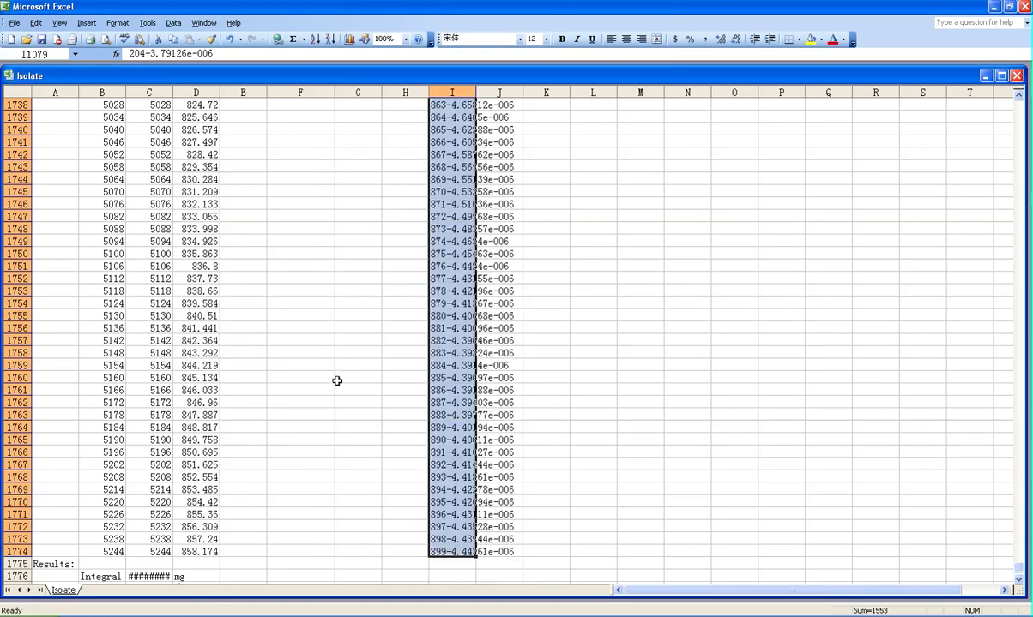
{"action": "scroll", "coordinate": [851, 441], "scroll_direction": "up", "scroll_amount": 10}
{"action": "mouse_move", "coordinate": [1018, 561]}
{"action": "left_mouse_down"}
{"action": "mouse_move", "coordinate": [1018, 323]}
{"action": "mouse_move", "coordinate": [1014, 403]}
{"action": "left_mouse_up"}
{"action": "scroll", "coordinate": [505, 177], "scroll_direction": "up", "scroll_amount": 6}
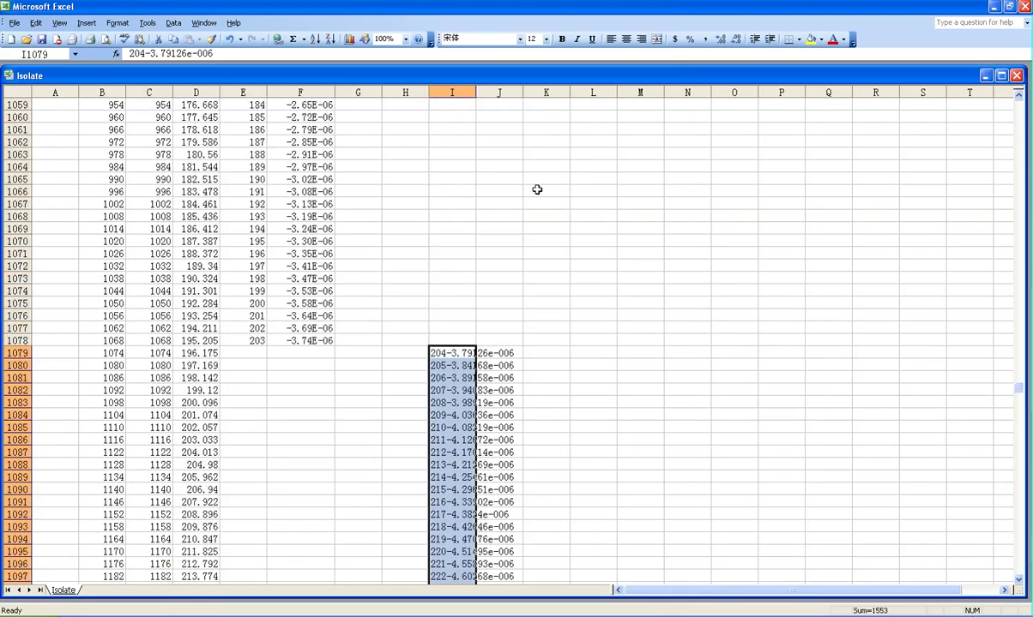
{"action": "left_click", "coordinate": [556, 352]}
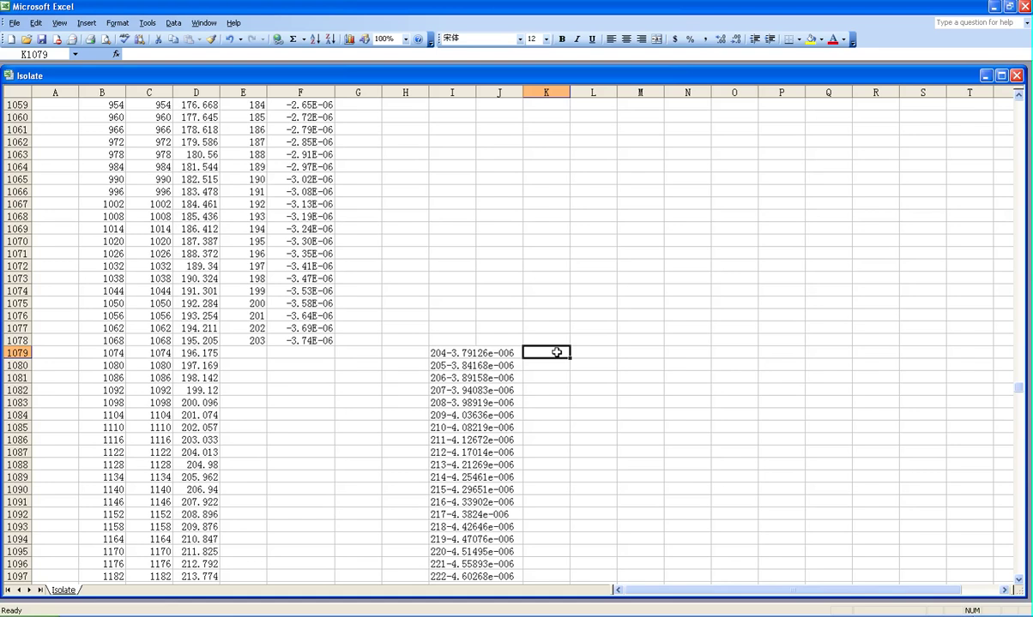
Step: Enter =Left(I1079,3)&" "&Right(I1079,13) in K1079 to separate 204 from -3.79126e-006
{"action": "type", "text": "="}
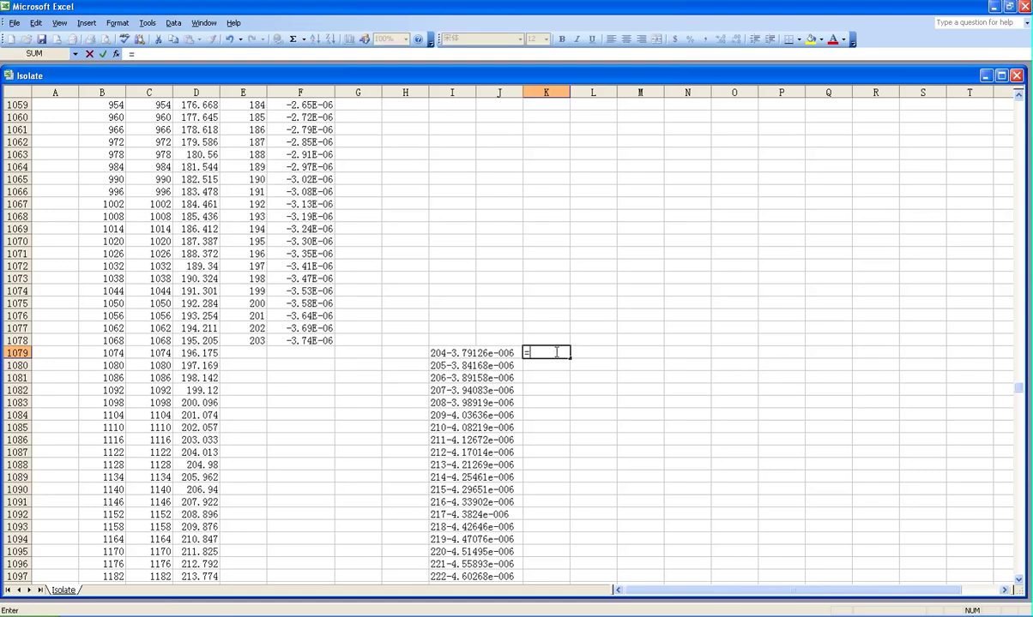
{"action": "type", "text": "Left"}
{"action": "type", "text": "(I"}
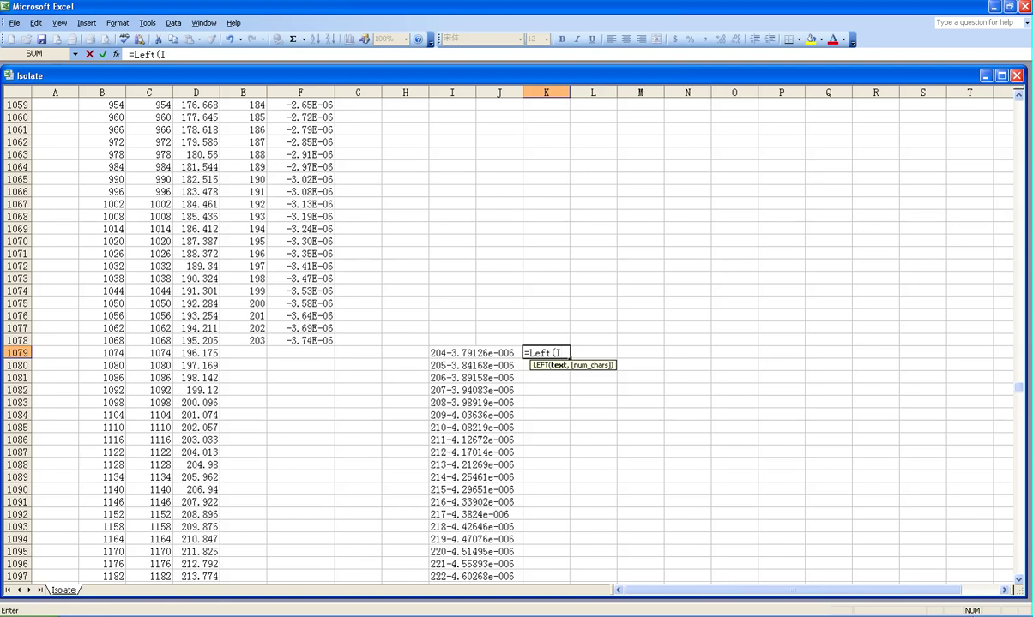
{"action": "type", "text": "1079"}
{"action": "type", "text": ","}
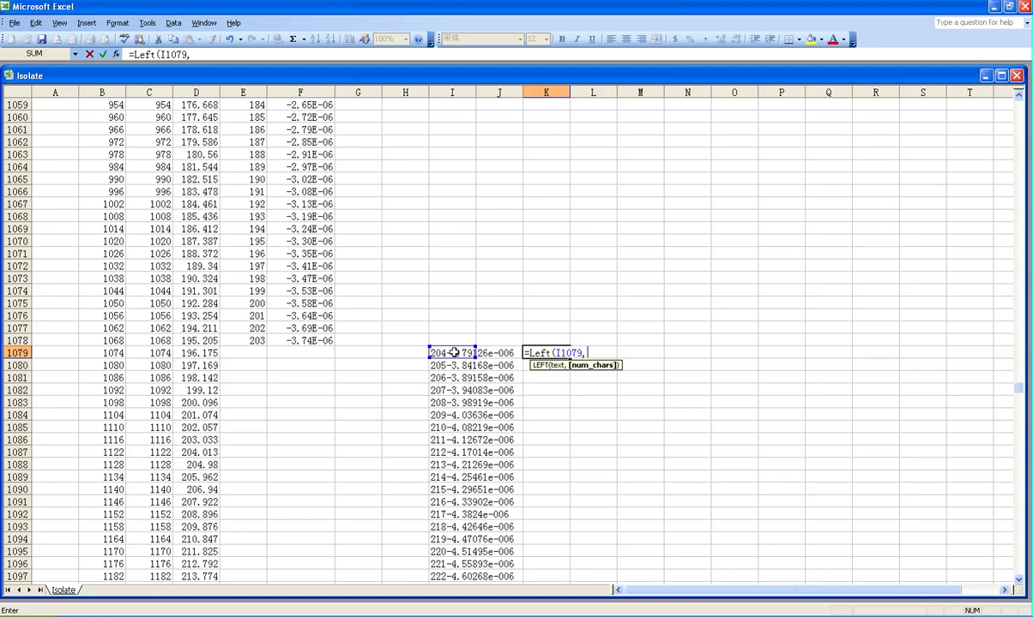
{"action": "type", "text": "3"}
{"action": "type", "text": ")"}
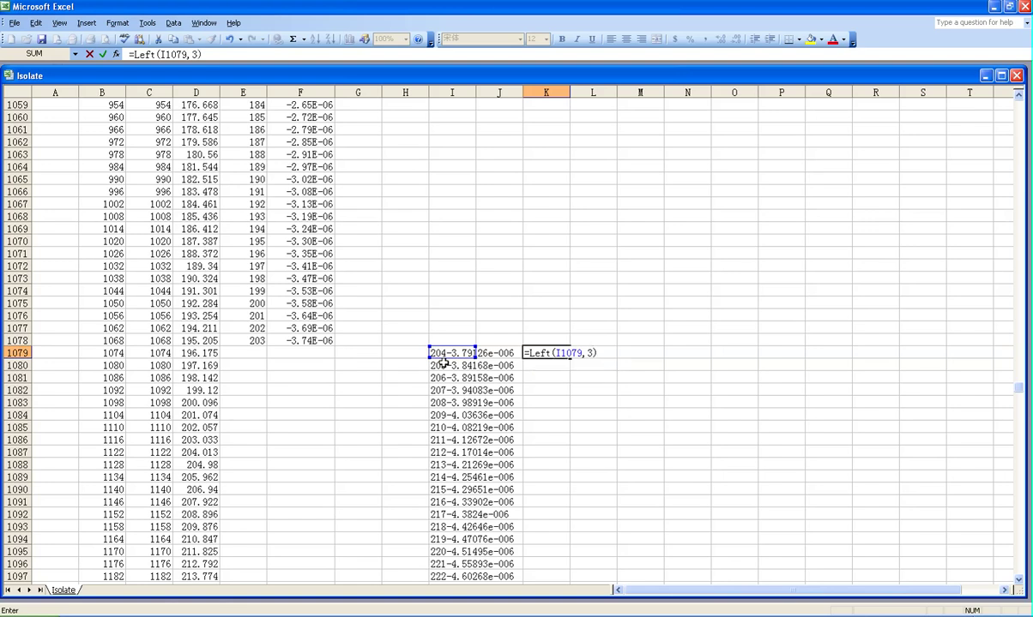
{"action": "type", "text": "&"}
{"action": "type", "text": "\""}
{"action": "type", "text": "&"}
{"action": "type", "text": "Right"}
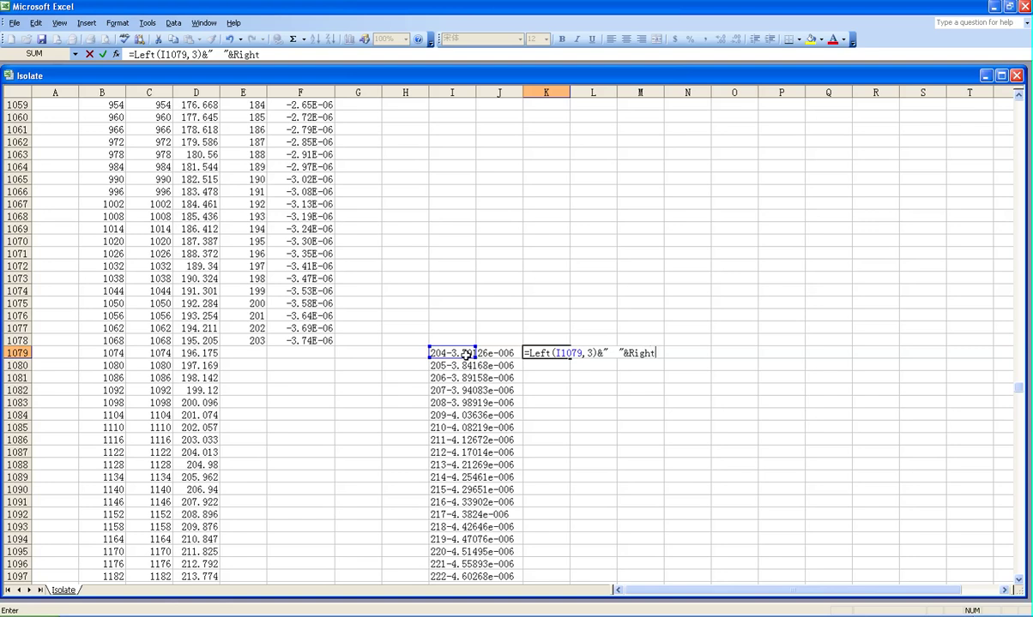
{"action": "type", "text": "("}
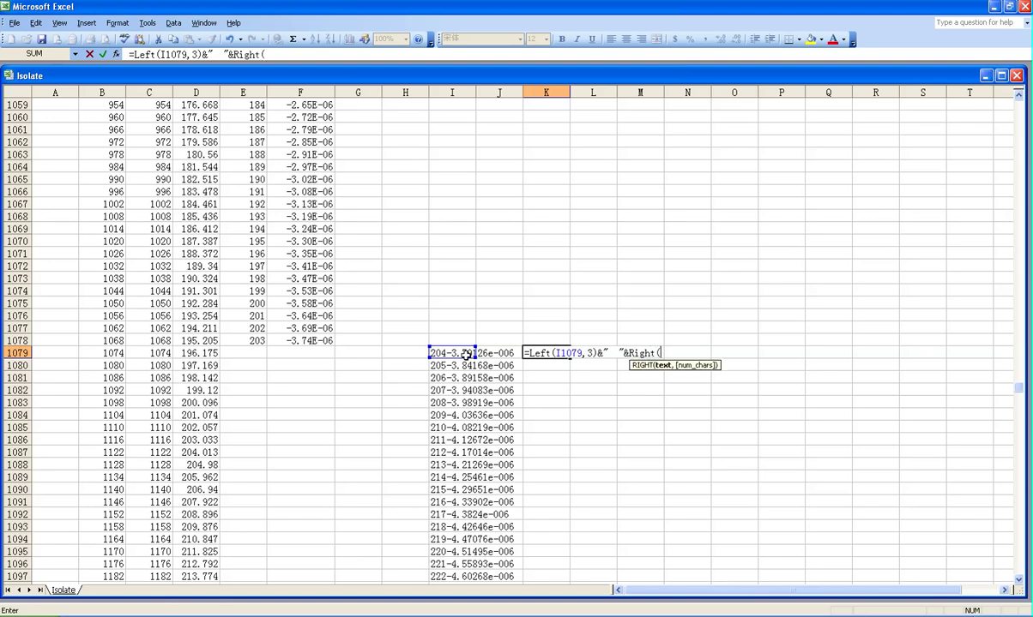
{"action": "type", "text": "I"}
{"action": "type", "text": "10"}
{"action": "type", "text": "79"}
{"action": "type", "text": ","}
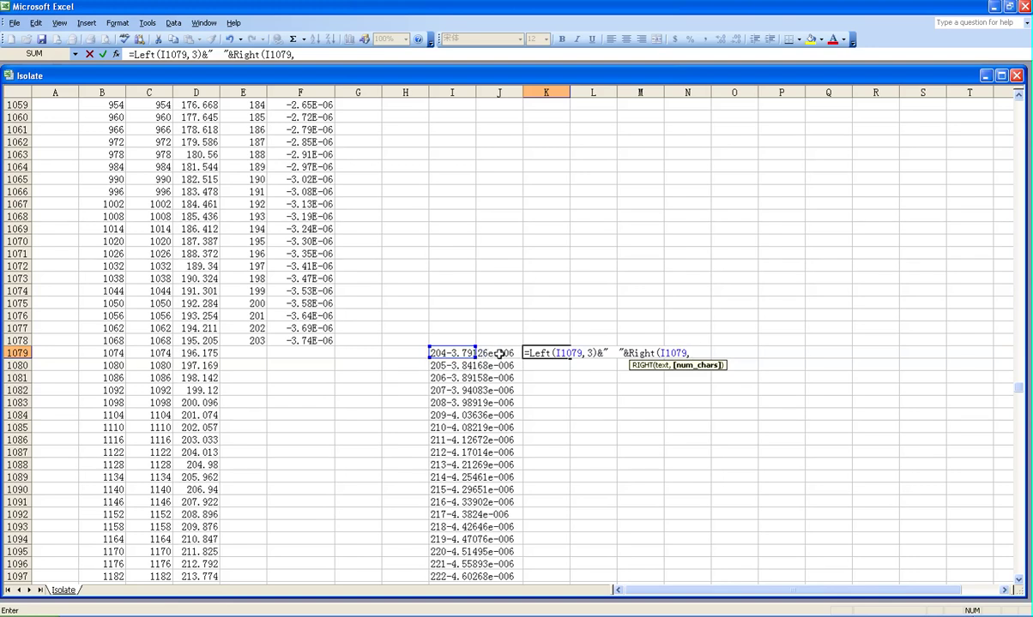
{"action": "type", "text": "13"}
{"action": "type", "text": ")"}
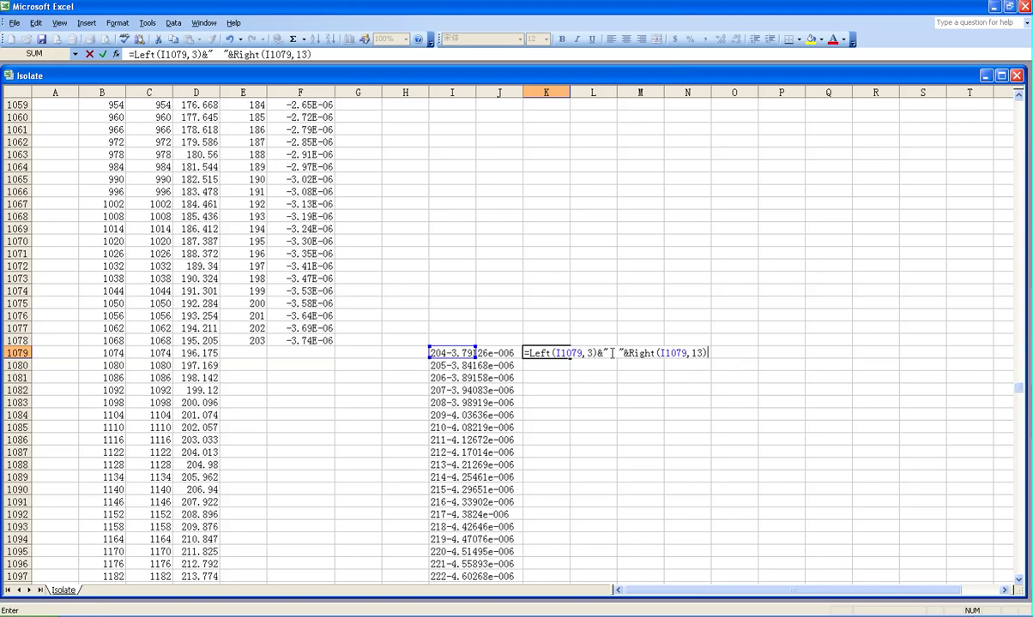
{"action": "key", "text": "Return"}
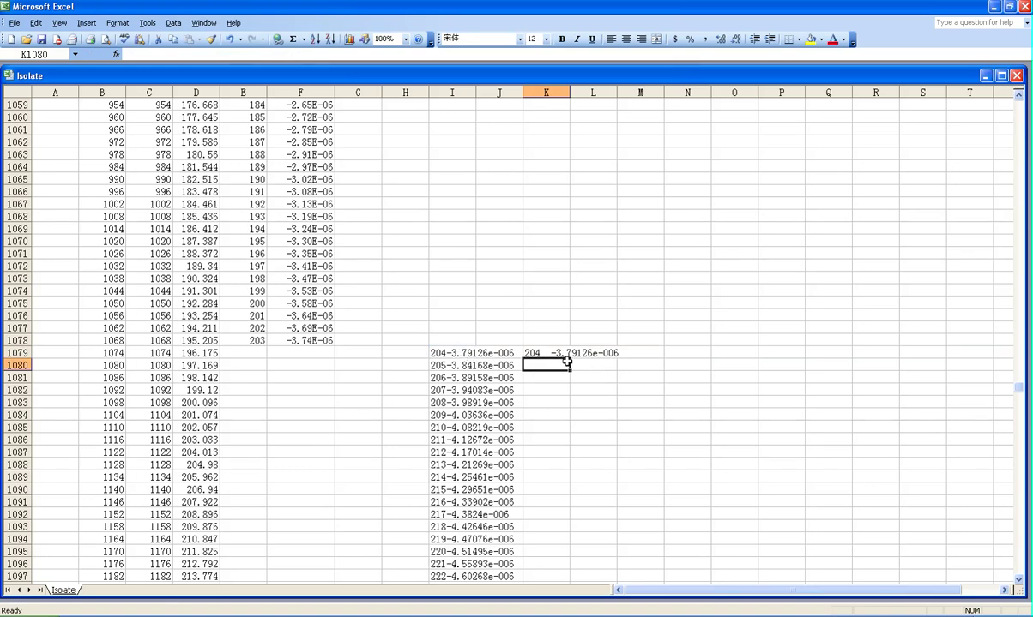
{"action": "left_click", "coordinate": [554, 354]}
Step: Fill the split formula from K1079 down column K to row 1774
{"action": "scroll", "coordinate": [586, 355], "scroll_direction": "down", "scroll_amount": 2}
{"action": "scroll", "coordinate": [581, 329], "scroll_direction": "down", "scroll_amount": 2}
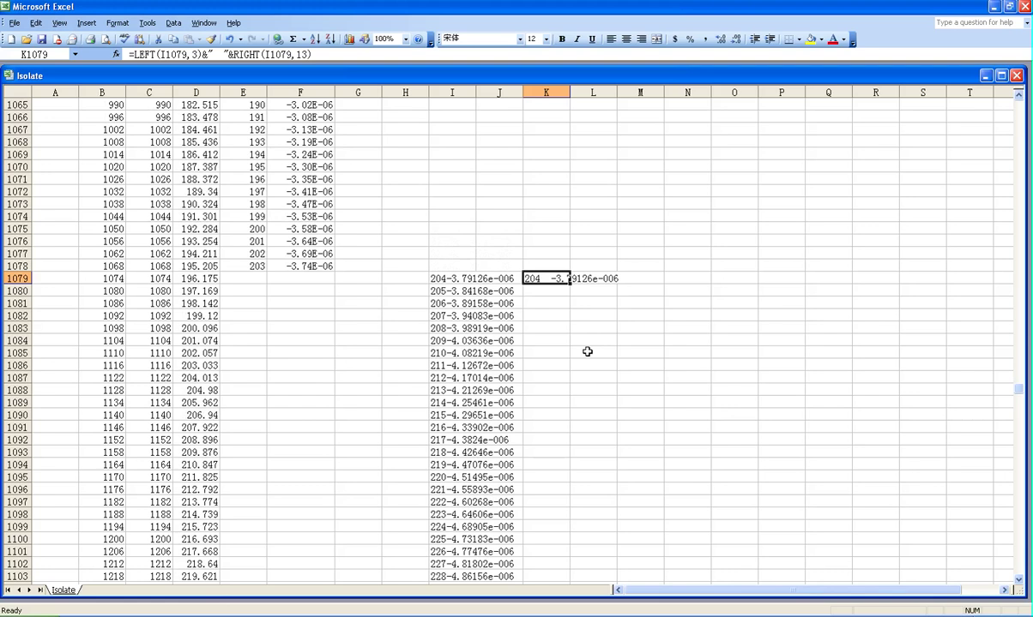
{"action": "scroll", "coordinate": [600, 347], "scroll_direction": "up", "scroll_amount": 2}
{"action": "left_click_drag", "start_coordinate": [570, 284], "coordinate": [573, 596]}
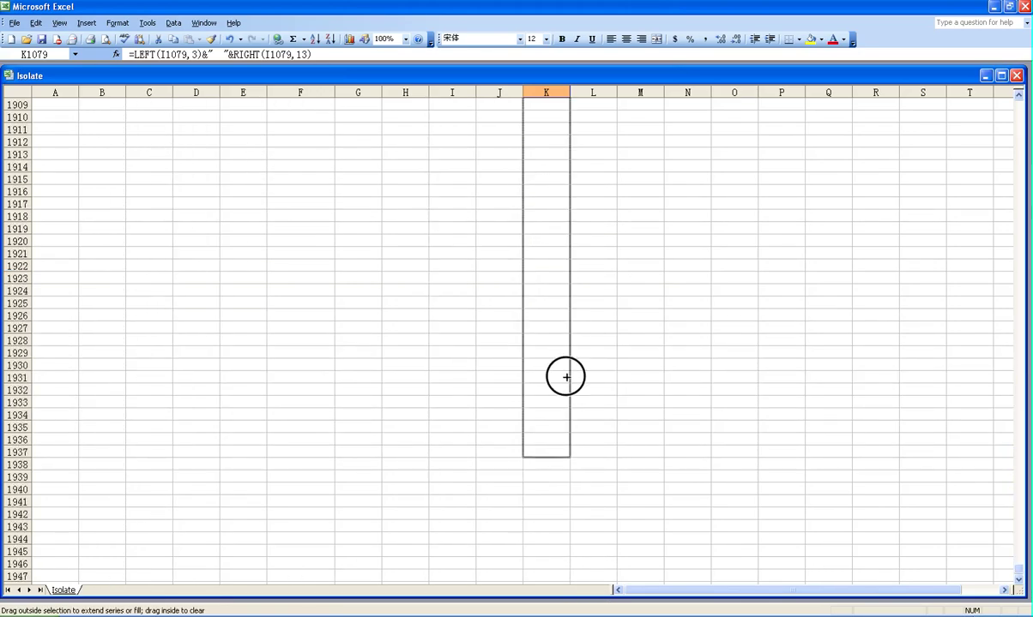
{"action": "mouse_move", "coordinate": [573, 596]}
{"action": "left_mouse_down"}
{"action": "mouse_move", "coordinate": [571, 77]}
{"action": "mouse_move", "coordinate": [553, 604]}
{"action": "mouse_move", "coordinate": [553, 79]}
{"action": "mouse_move", "coordinate": [561, 79]}
{"action": "mouse_move", "coordinate": [553, 79]}
{"action": "mouse_move", "coordinate": [546, 177]}
{"action": "mouse_move", "coordinate": [547, 160]}
{"action": "left_mouse_up"}
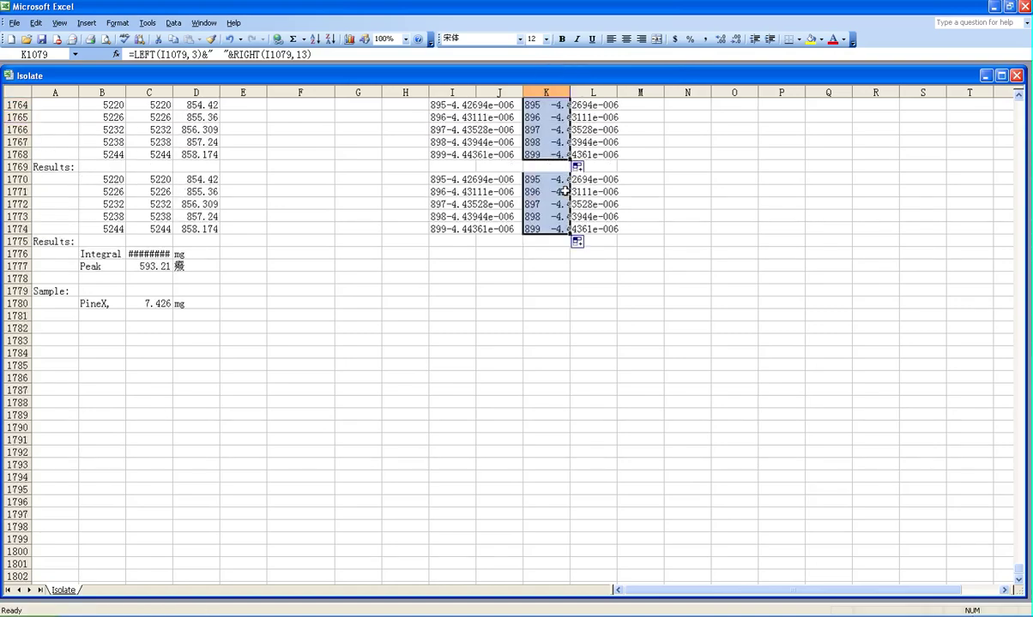
Step: Scroll back up, clear the column K selection and reselect K1079
{"action": "scroll", "coordinate": [549, 172], "scroll_direction": "up", "scroll_amount": 12}
{"action": "scroll", "coordinate": [562, 192], "scroll_direction": "up", "scroll_amount": 16}
{"action": "scroll", "coordinate": [561, 192], "scroll_direction": "up", "scroll_amount": 20}
{"action": "scroll", "coordinate": [562, 192], "scroll_direction": "up", "scroll_amount": 15}
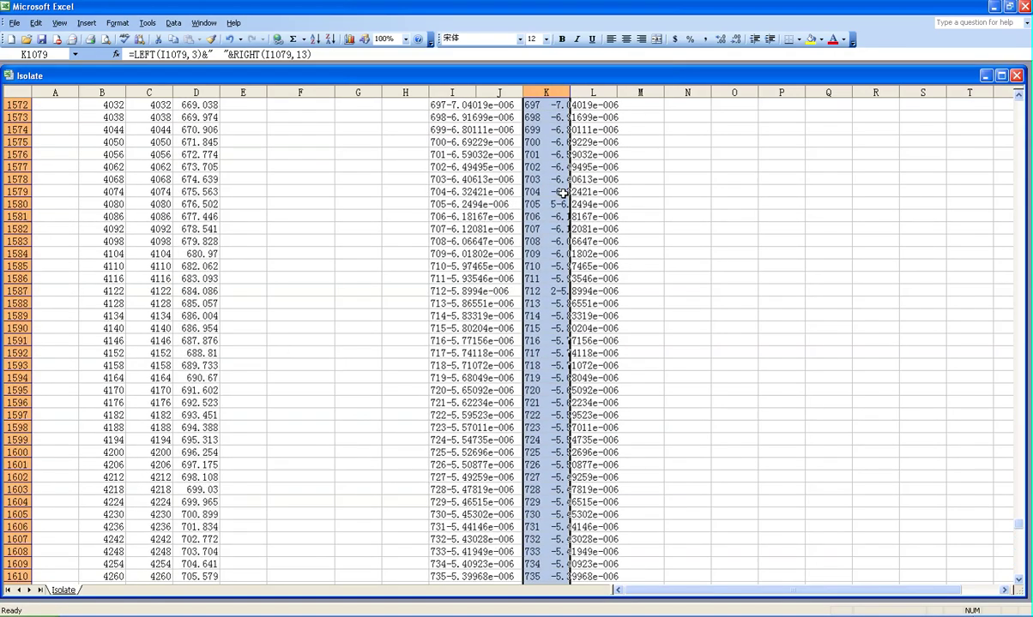
{"action": "scroll", "coordinate": [562, 192], "scroll_direction": "up", "scroll_amount": 17}
{"action": "scroll", "coordinate": [981, 519], "scroll_direction": "up", "scroll_amount": 7}
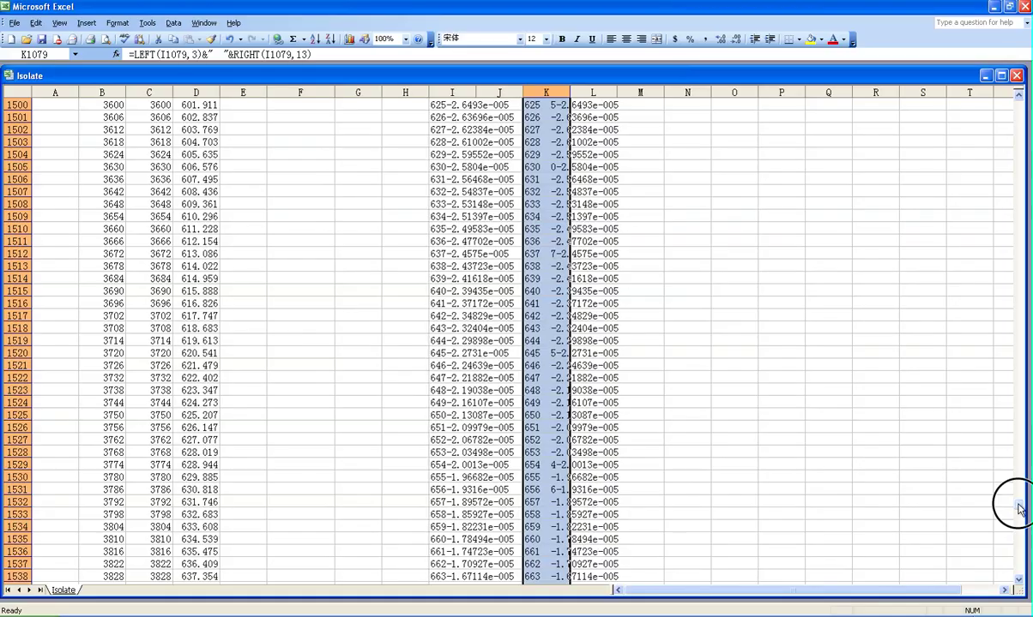
{"action": "mouse_move", "coordinate": [1017, 504]}
{"action": "left_mouse_down"}
{"action": "mouse_move", "coordinate": [1014, 442]}
{"action": "mouse_move", "coordinate": [998, 413]}
{"action": "left_mouse_up"}
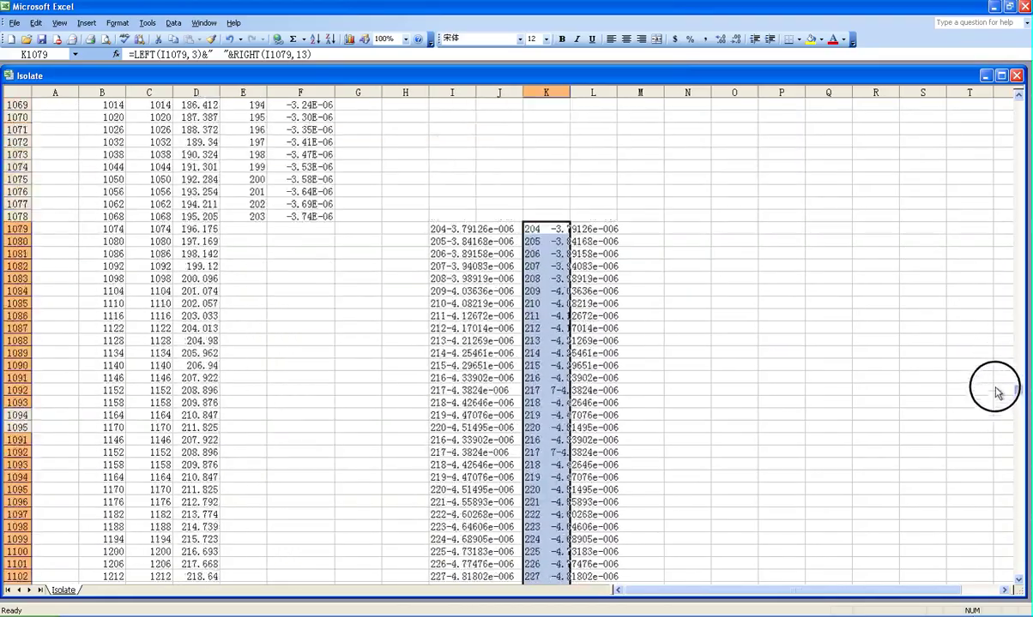
{"action": "left_click_drag", "start_coordinate": [997, 413], "coordinate": [996, 396]}
{"action": "left_click", "coordinate": [734, 477]}
{"action": "left_click", "coordinate": [536, 464]}
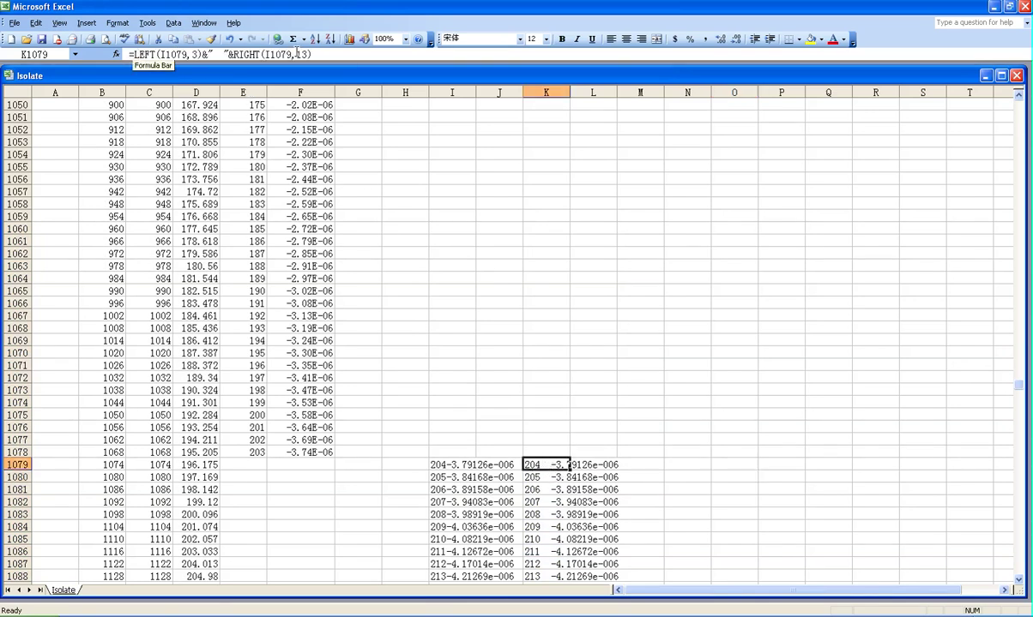
Step: Append a trailing 0 to the short values in I1092 and I1109
{"action": "scroll", "coordinate": [553, 456], "scroll_direction": "down", "scroll_amount": 4}
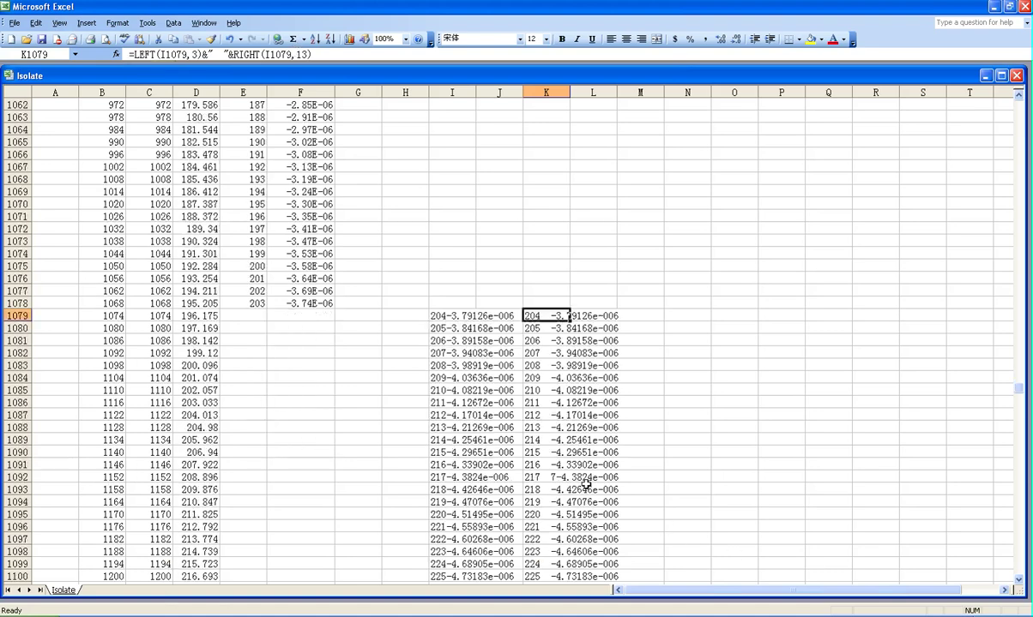
{"action": "scroll", "coordinate": [575, 471], "scroll_direction": "down", "scroll_amount": 4}
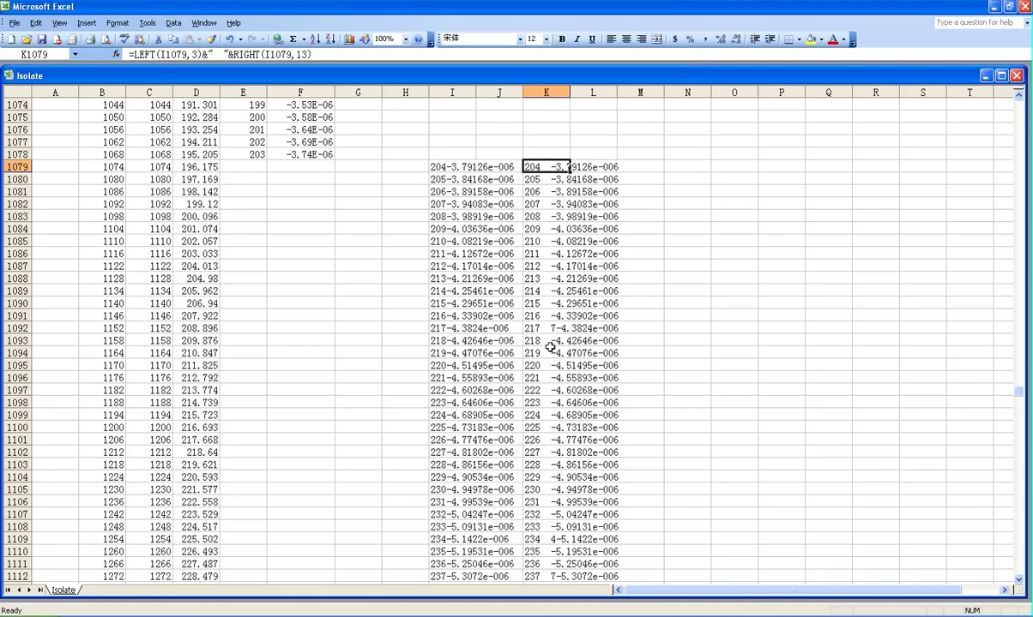
{"action": "left_click", "coordinate": [447, 328]}
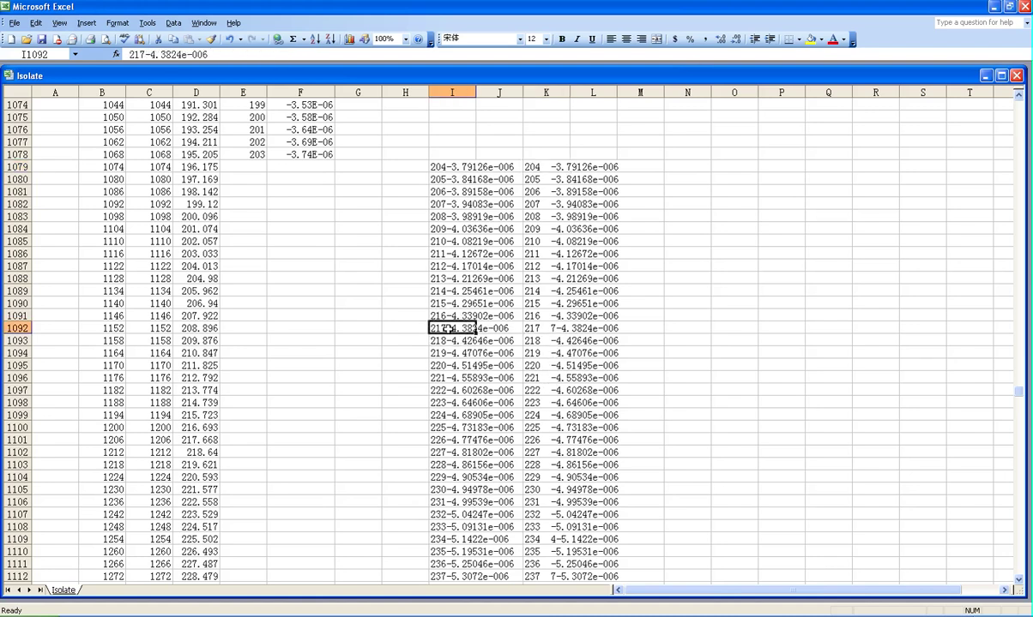
{"action": "double_click", "coordinate": [447, 329]}
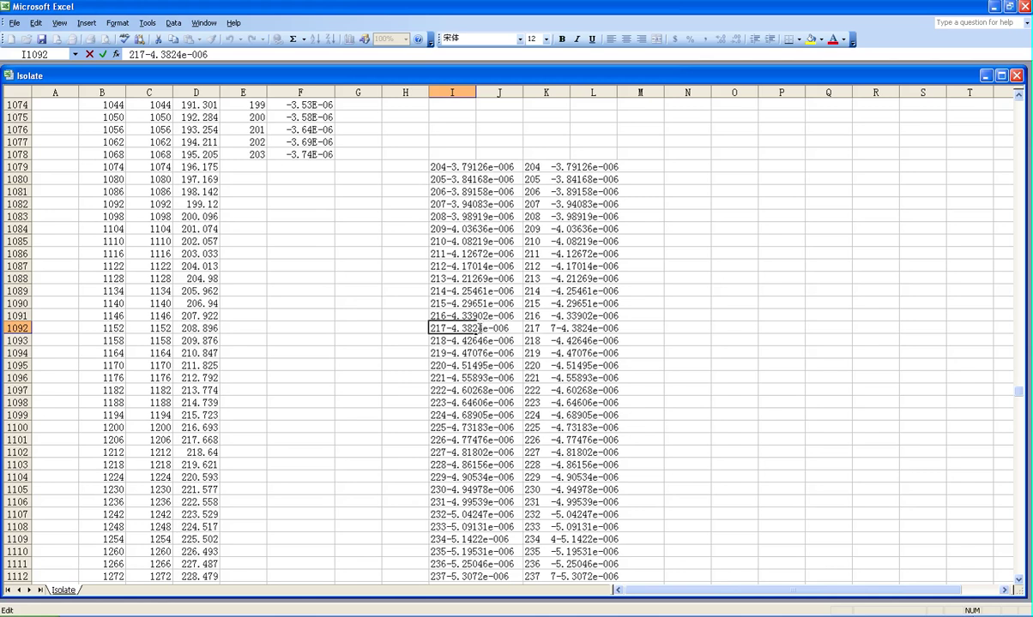
{"action": "type", "text": "0"}
{"action": "key", "text": "Return"}
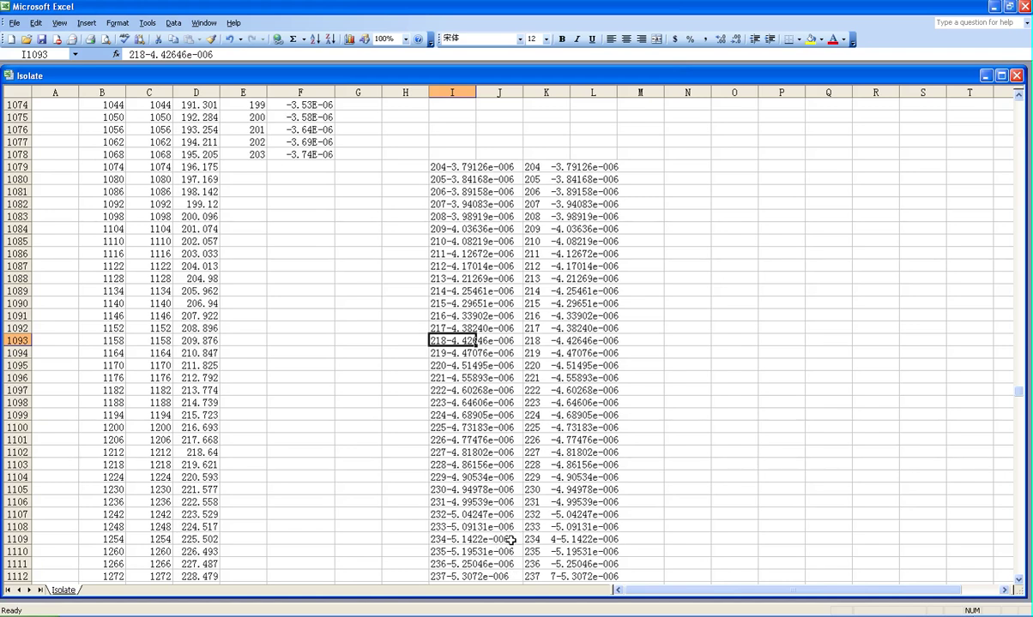
{"action": "double_click", "coordinate": [442, 540]}
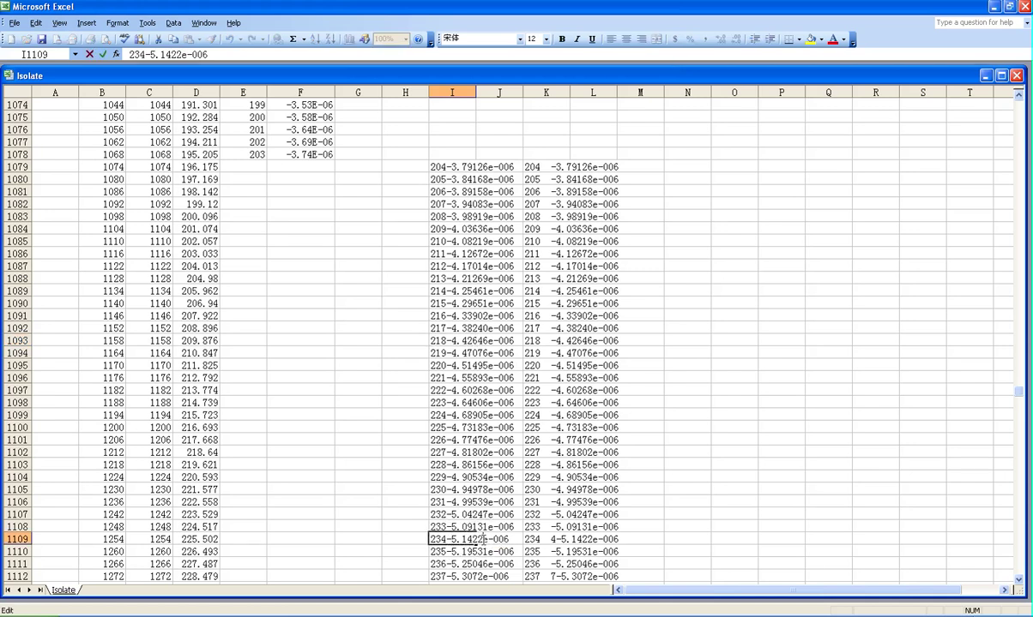
{"action": "type", "text": "0"}
{"action": "key", "text": "Return"}
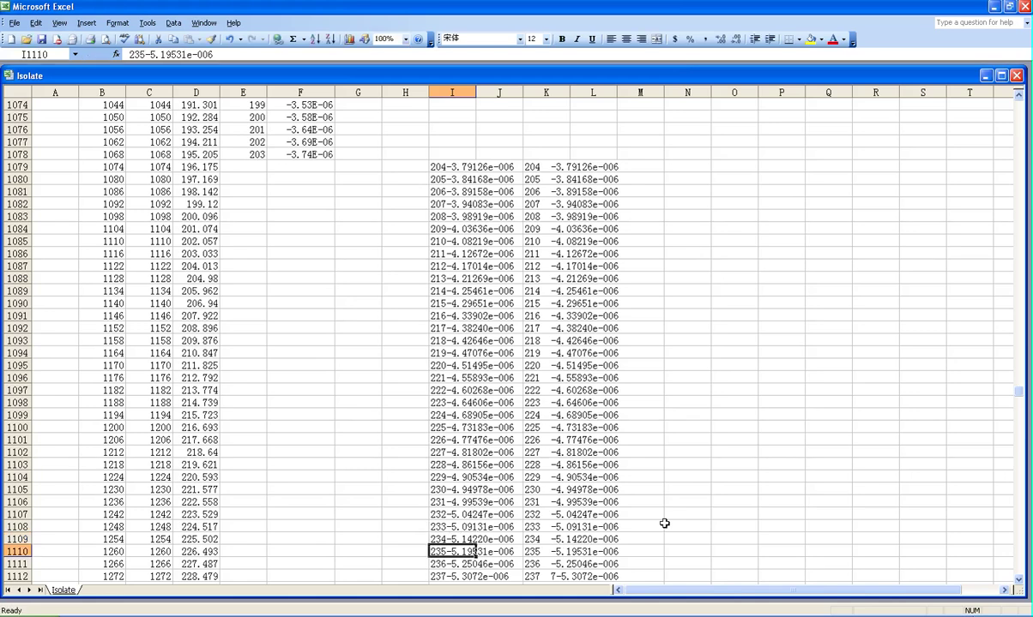
{"action": "scroll", "coordinate": [647, 437], "scroll_direction": "down", "scroll_amount": 4}
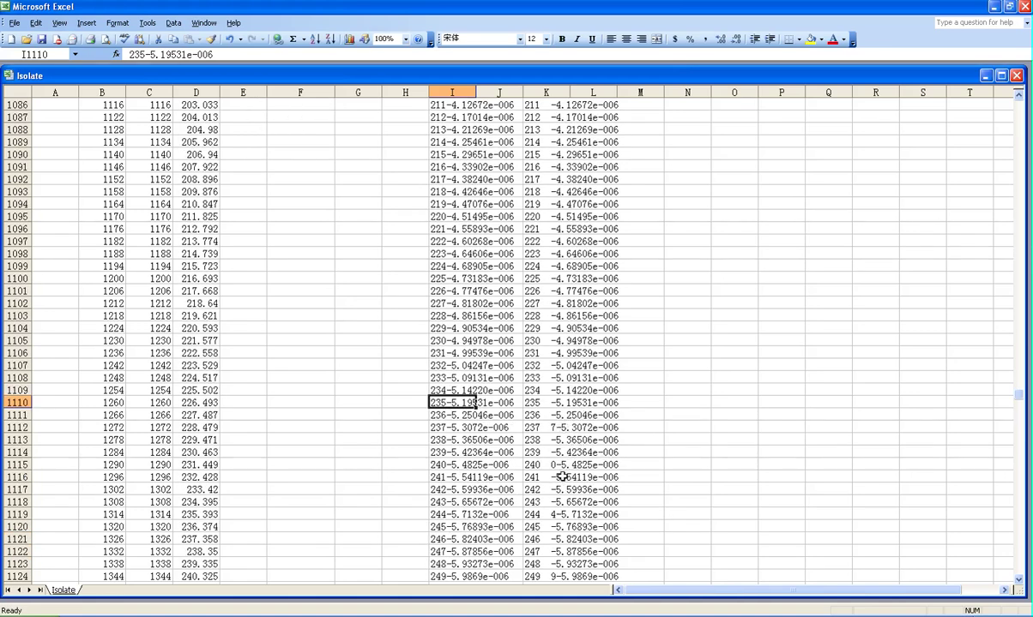
{"action": "scroll", "coordinate": [566, 397], "scroll_direction": "up", "scroll_amount": 10}
{"action": "scroll", "coordinate": [568, 418], "scroll_direction": "down", "scroll_amount": 4}
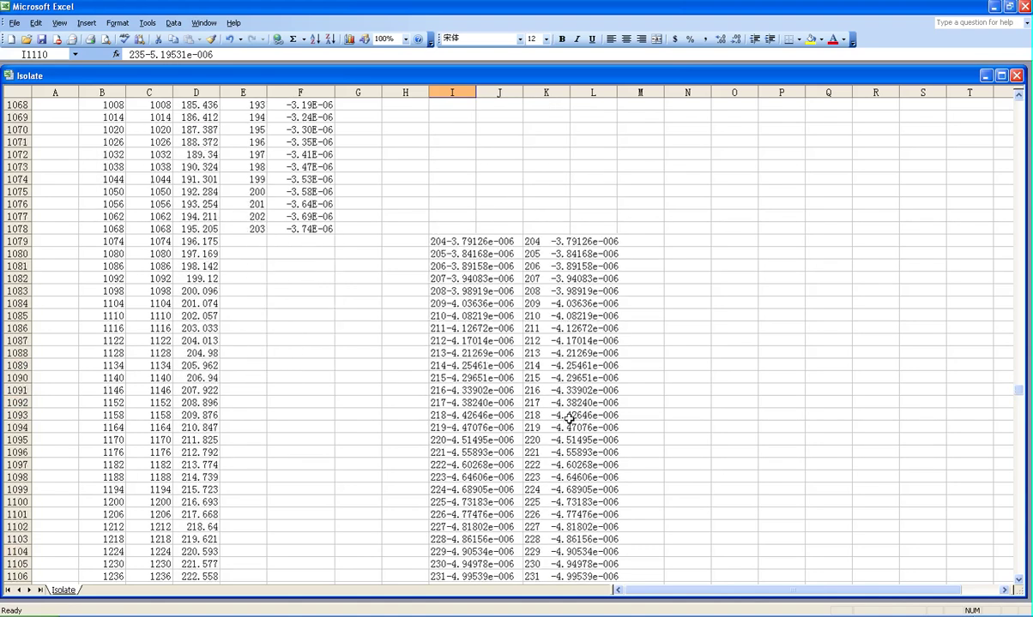
{"action": "left_click", "coordinate": [546, 244]}
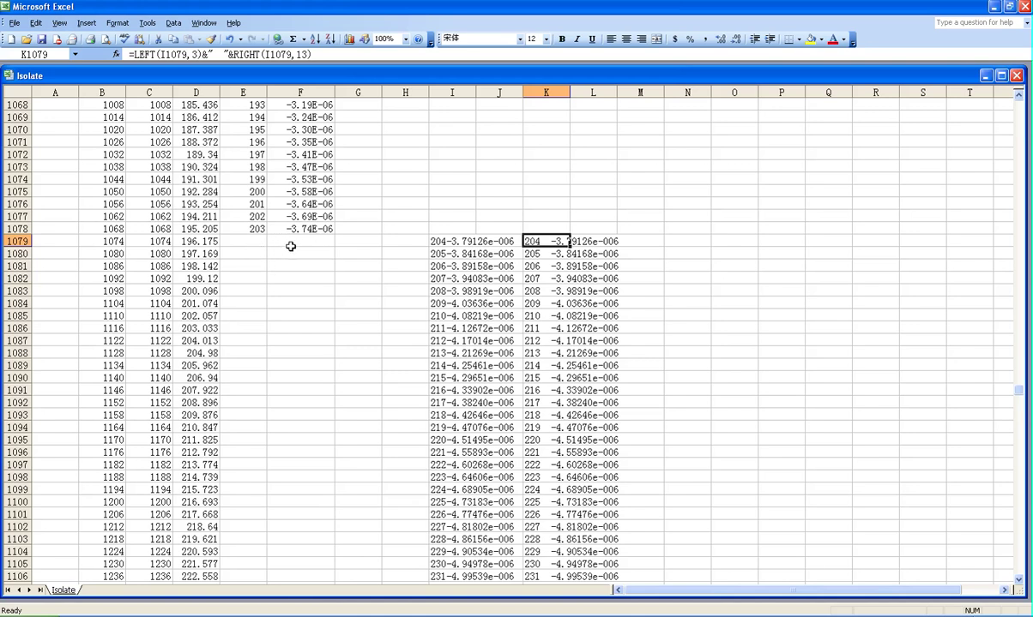
{"action": "left_click", "coordinate": [690, 243]}
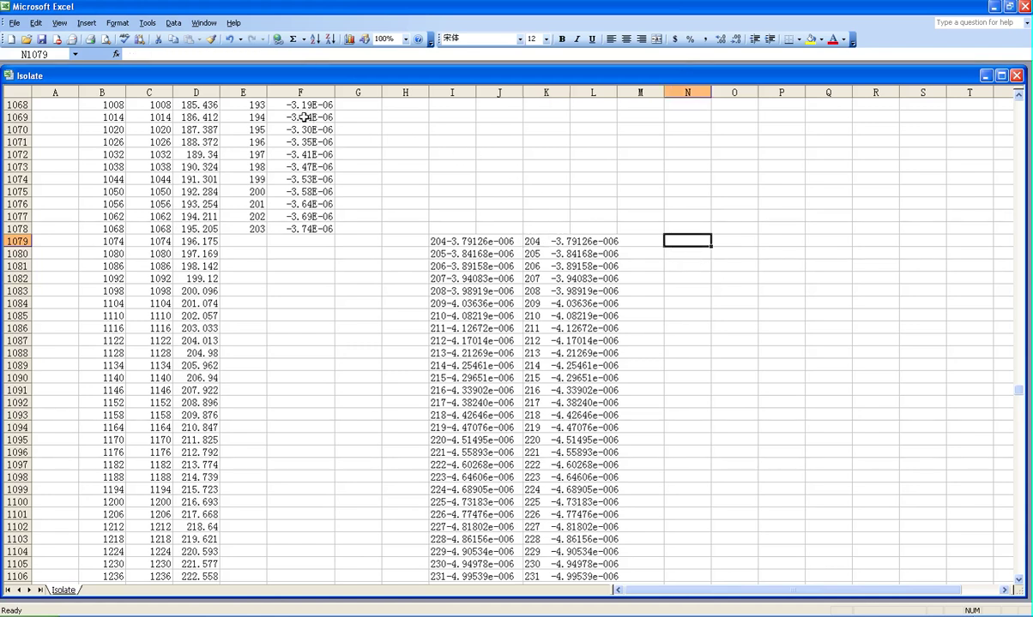
{"action": "left_click", "coordinate": [534, 242]}
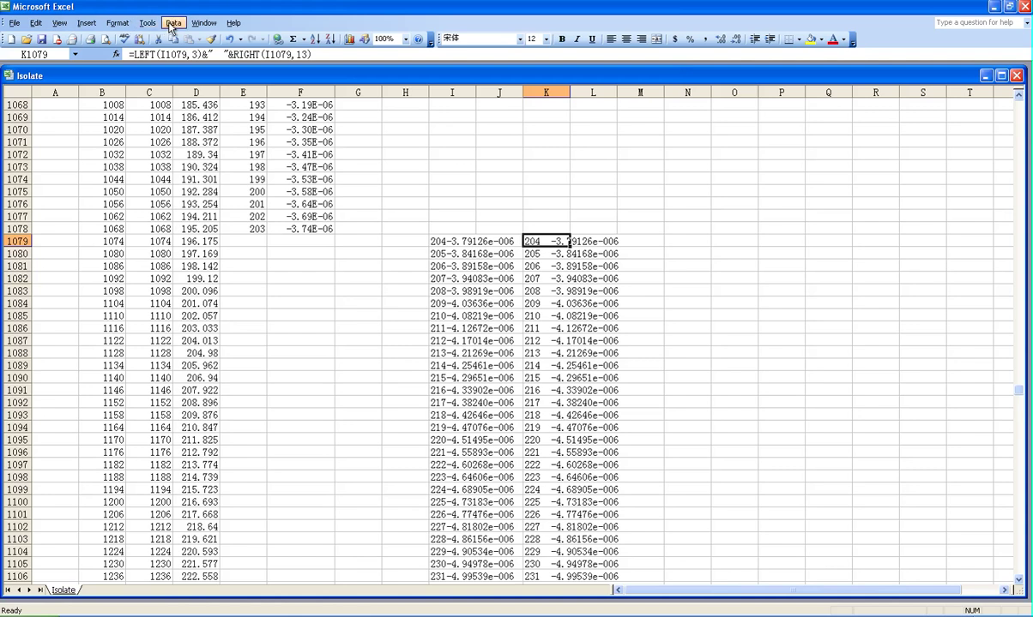
{"action": "left_click", "coordinate": [172, 24]}
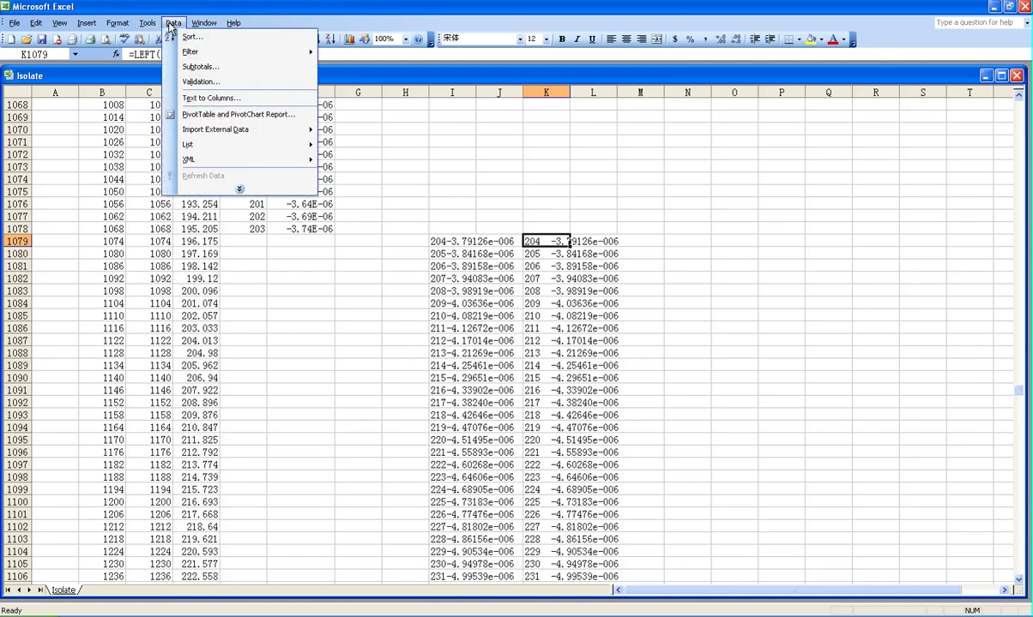
{"action": "left_click", "coordinate": [210, 99]}
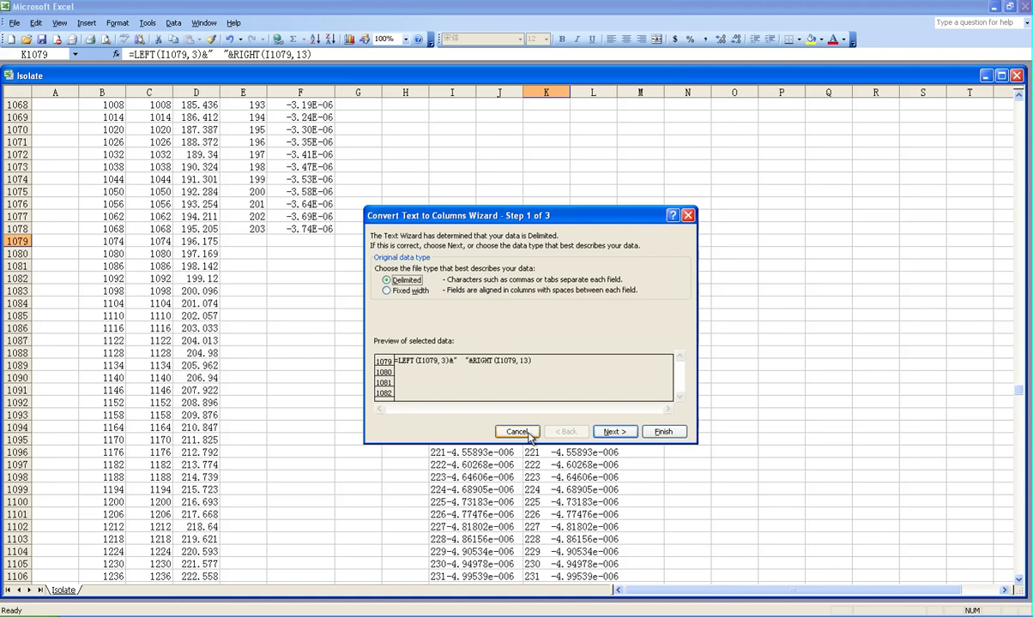
{"action": "left_click", "coordinate": [518, 432]}
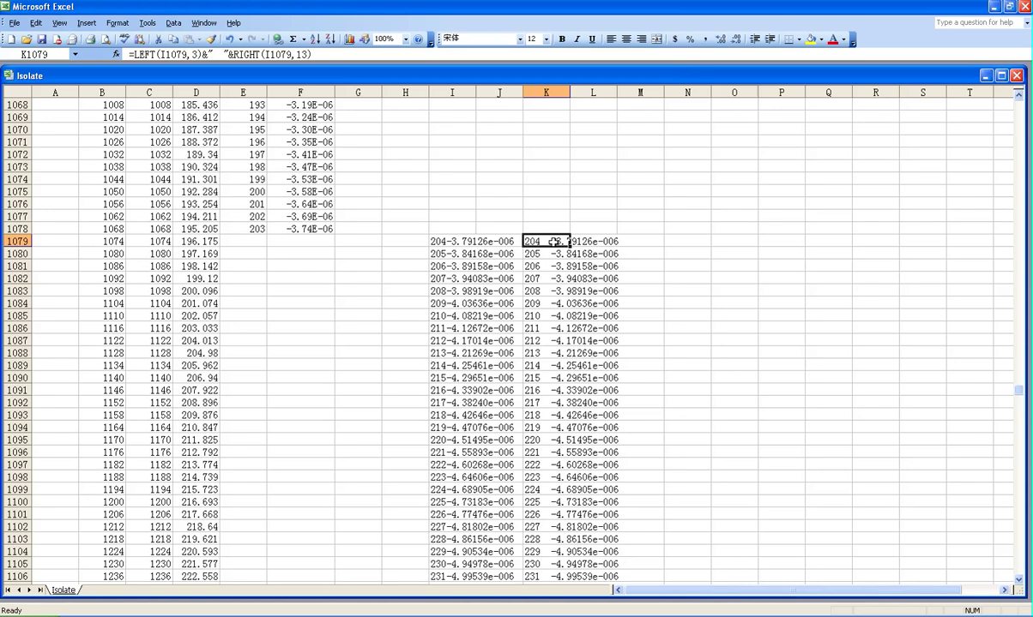
{"action": "left_click", "coordinate": [639, 241]}
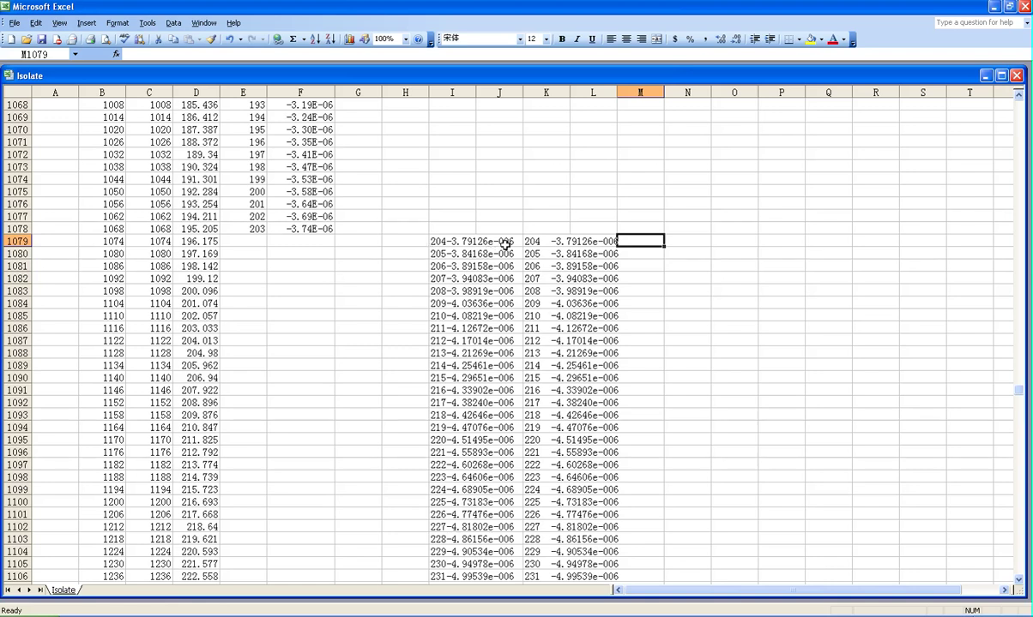
{"action": "left_click_drag", "start_coordinate": [531, 243], "coordinate": [542, 257]}
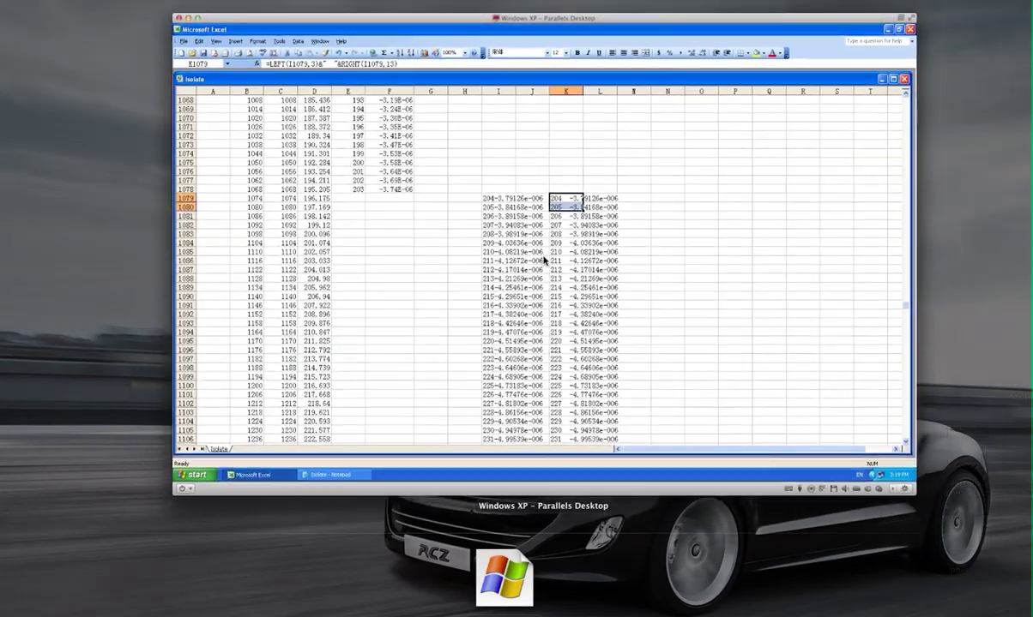
{"action": "left_click", "coordinate": [566, 223]}
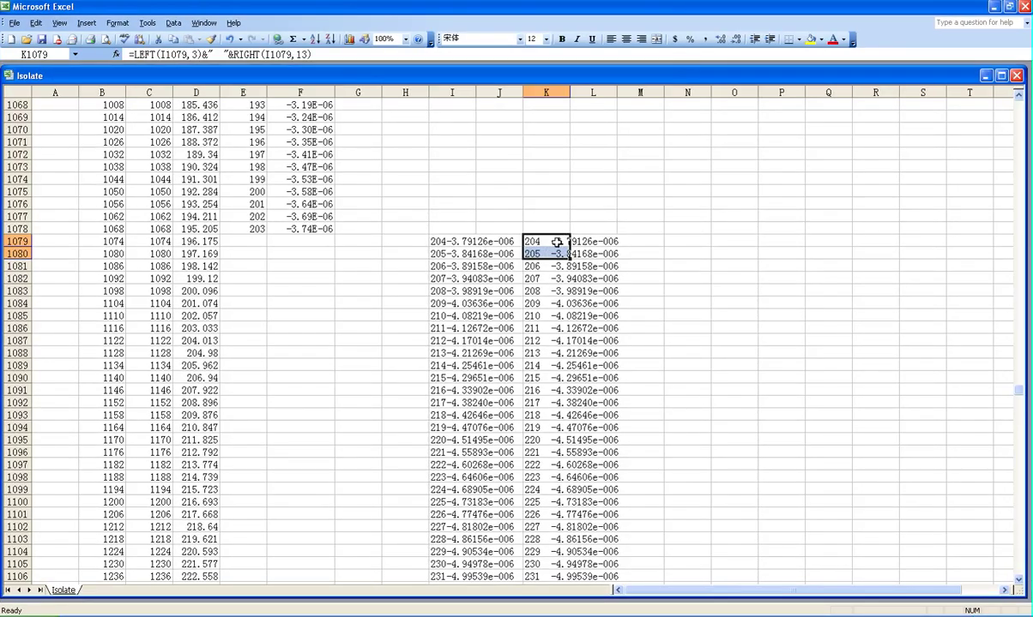
{"action": "left_click", "coordinate": [557, 242]}
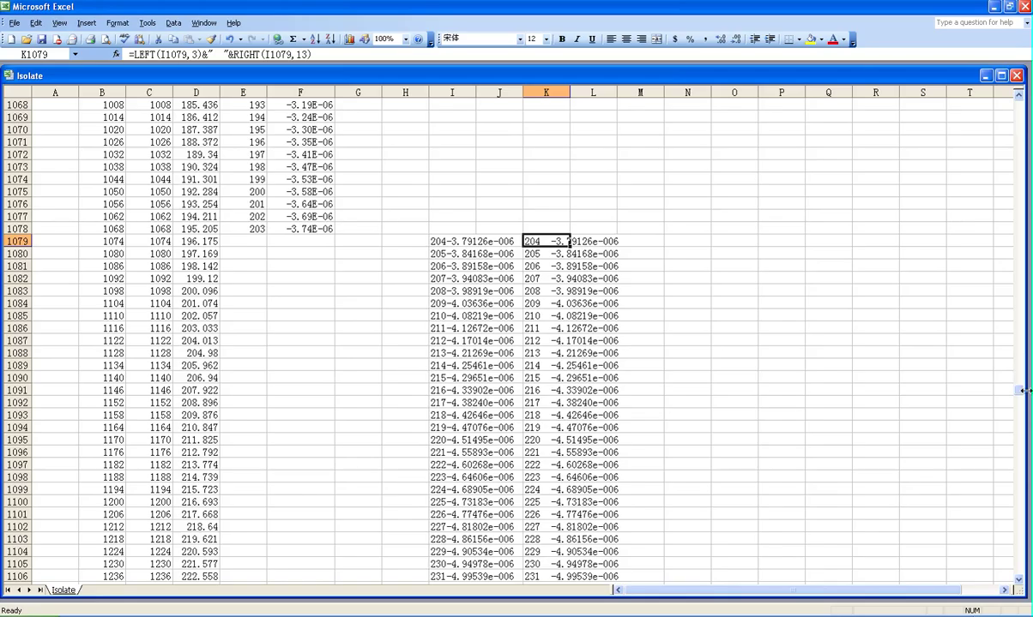
{"action": "left_click_drag", "start_coordinate": [1018, 391], "coordinate": [1017, 568]}
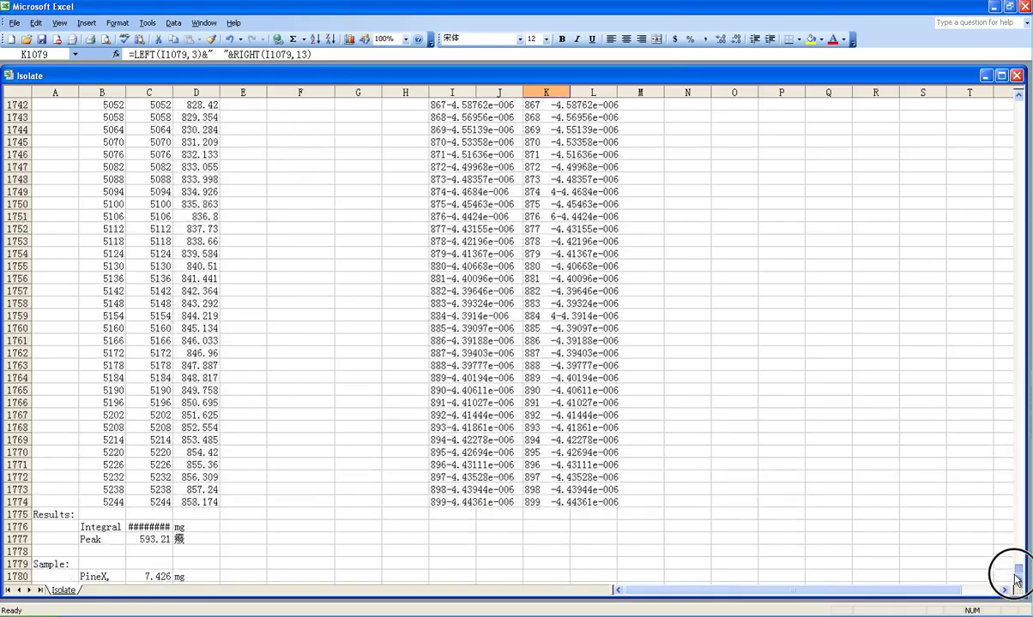
Step: Copy the split results in K1079:K1774
{"action": "left_click", "coordinate": [557, 503], "text": "shift"}
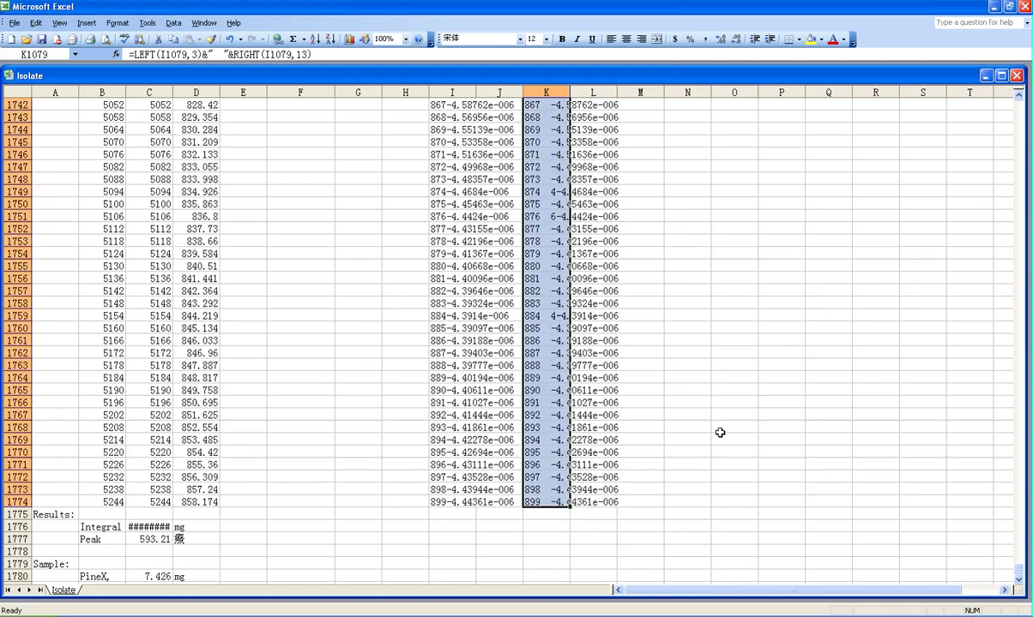
{"action": "right_click", "coordinate": [558, 401]}
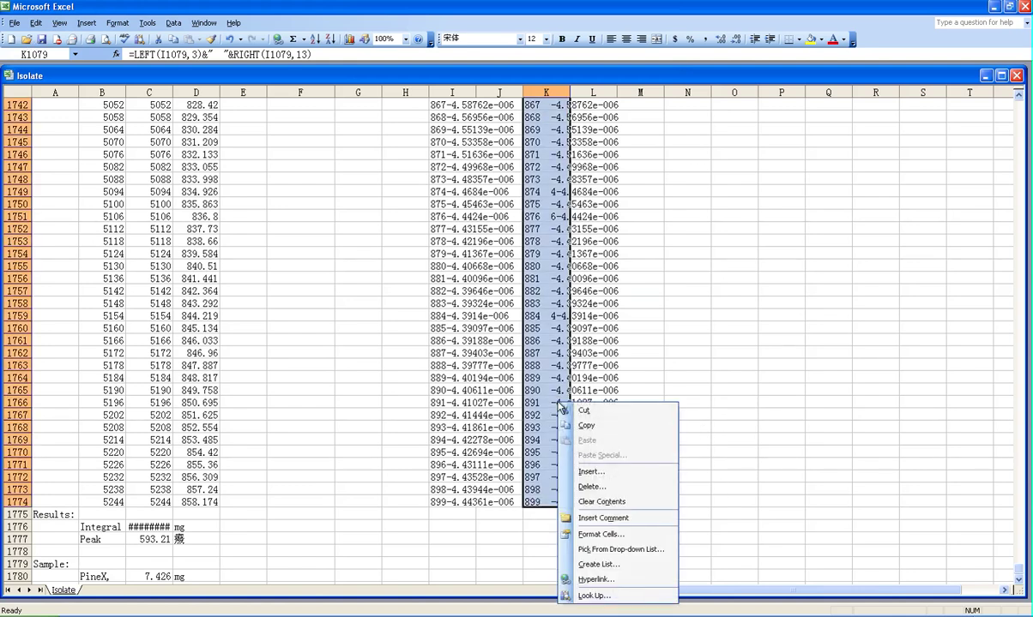
{"action": "left_click", "coordinate": [571, 425]}
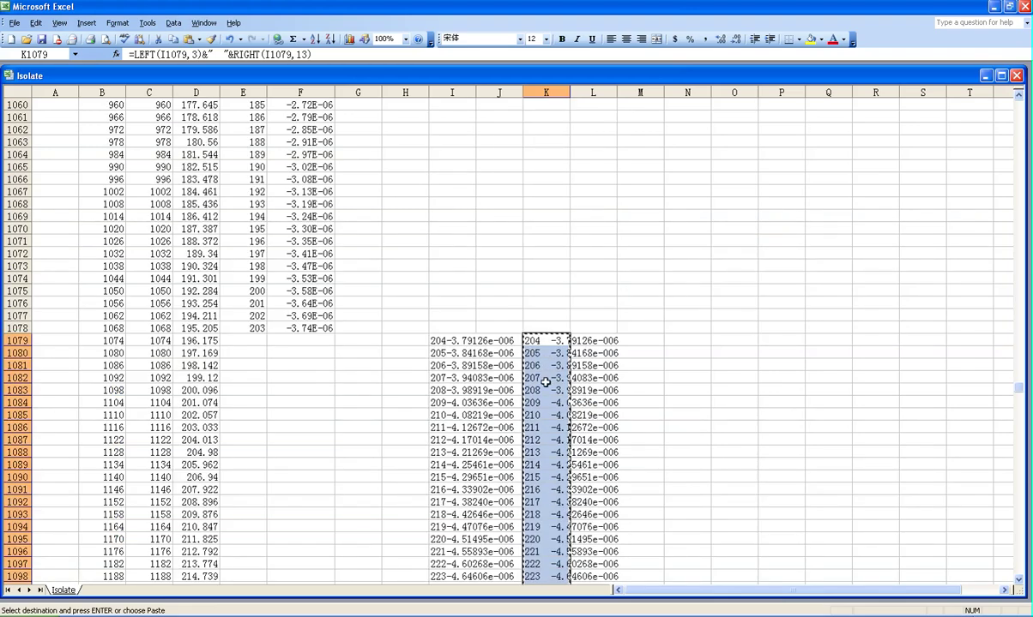
Step: Paste them into N1079 as values only using Paste Special
{"action": "left_click", "coordinate": [677, 343]}
{"action": "right_click", "coordinate": [678, 343]}
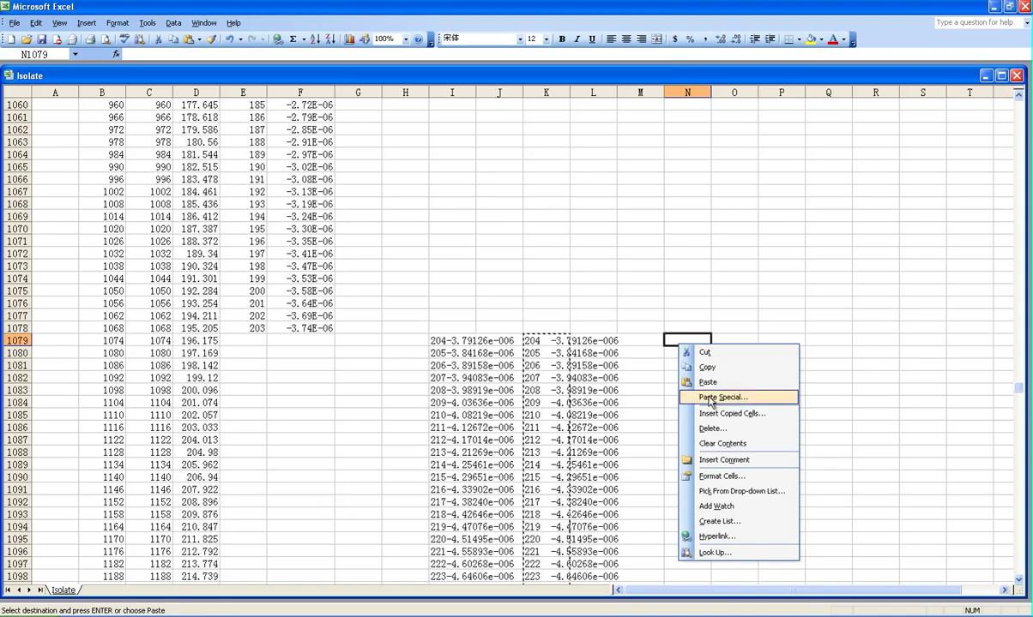
{"action": "left_click", "coordinate": [709, 399]}
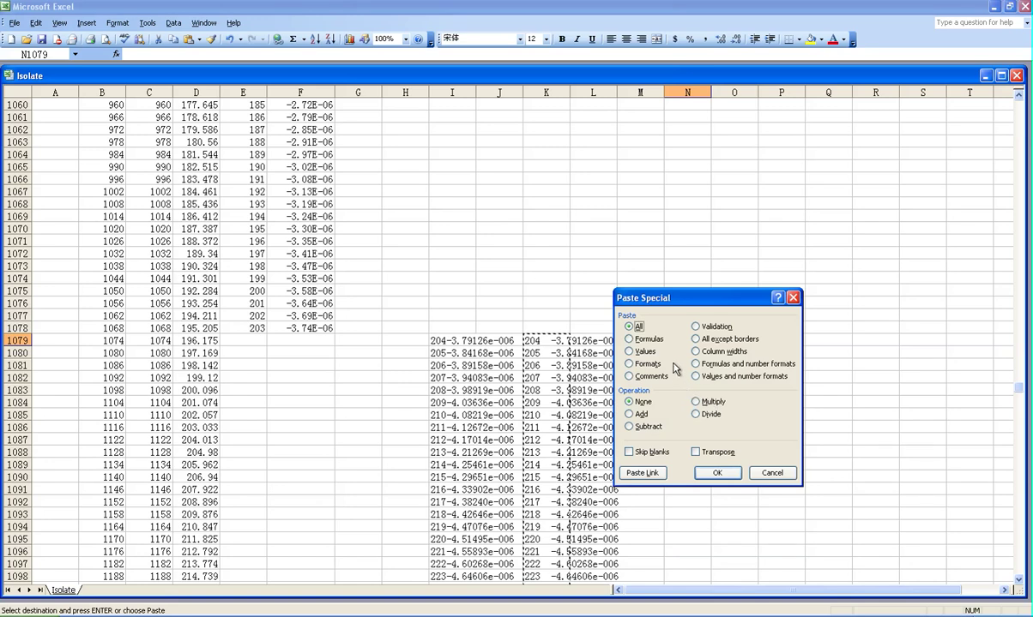
{"action": "left_click", "coordinate": [628, 352]}
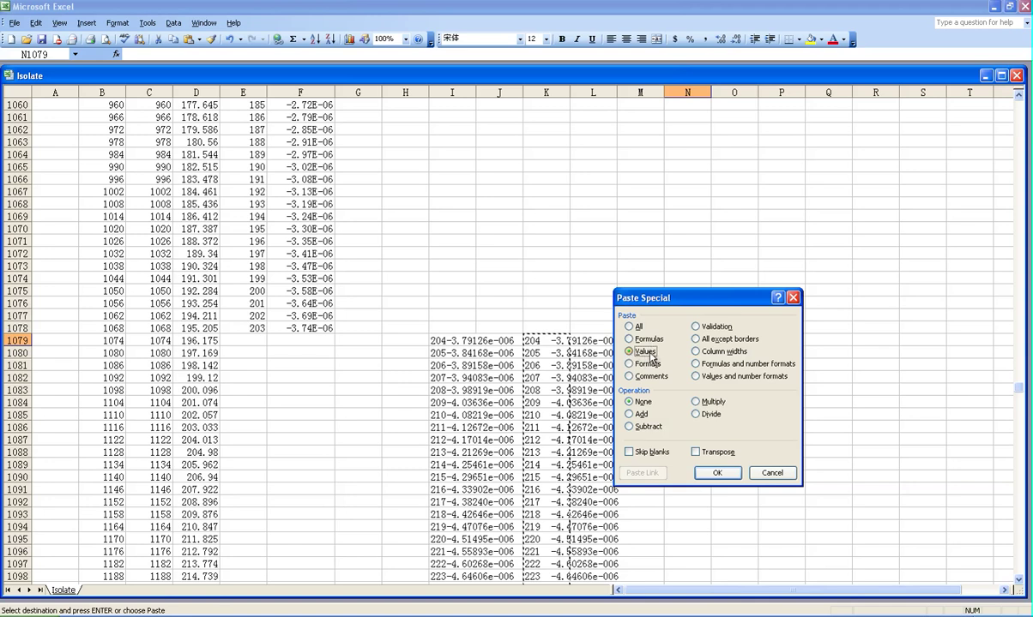
{"action": "left_click", "coordinate": [641, 353]}
{"action": "left_click", "coordinate": [717, 472]}
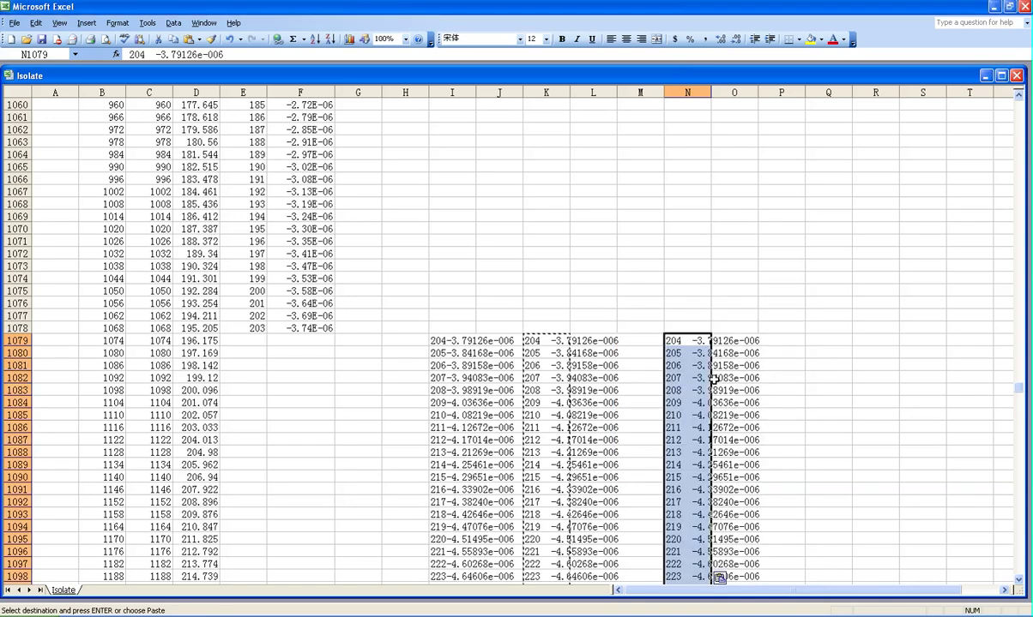
Step: Cancel the copy marquee and select the pasted values N1079:N1774
{"action": "left_click", "coordinate": [690, 341]}
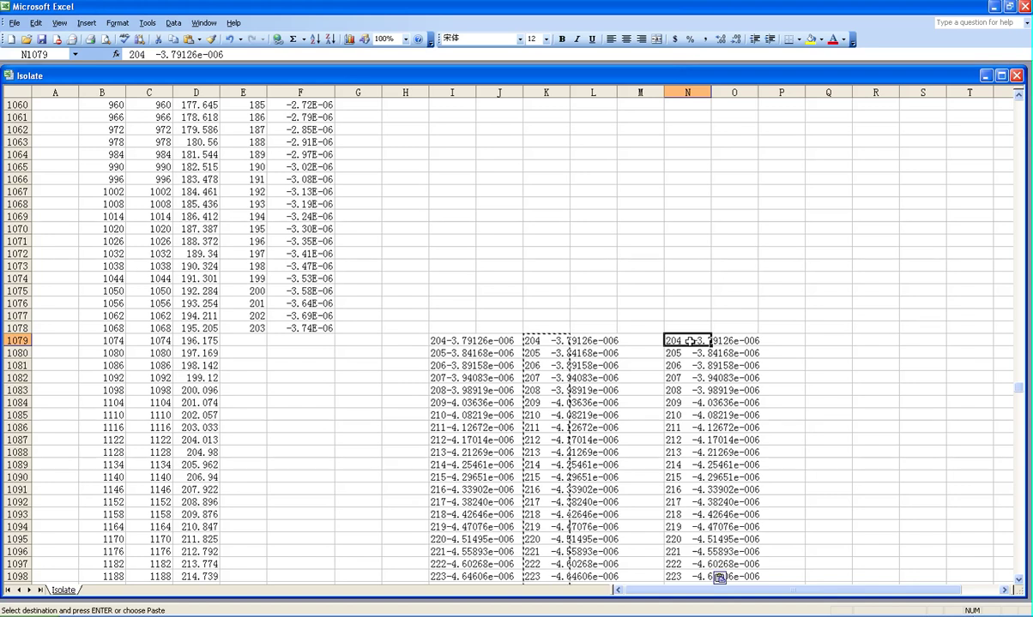
{"action": "key", "text": "Escape"}
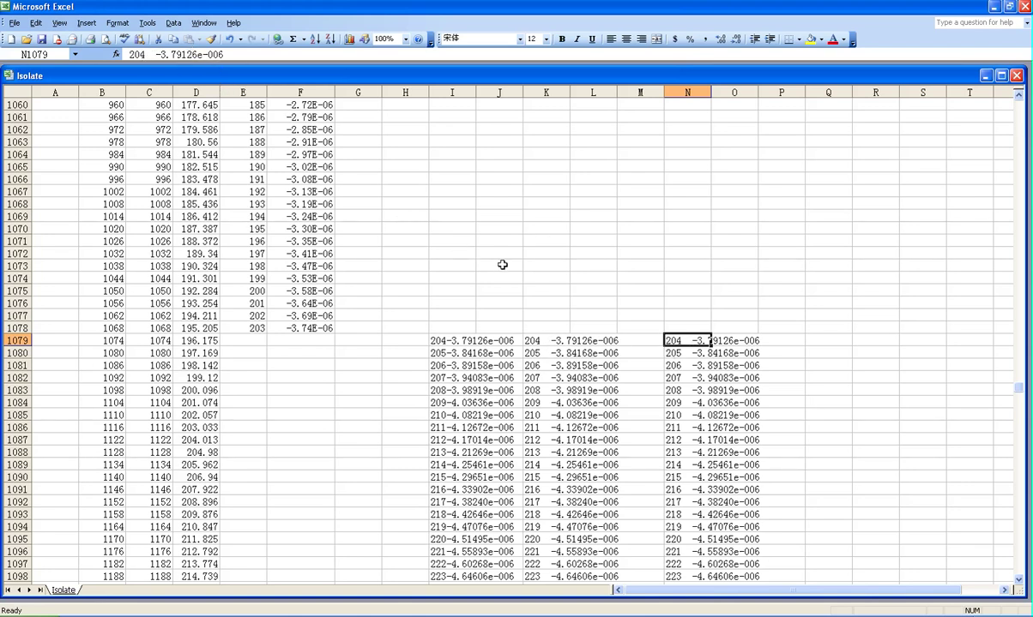
{"action": "left_click", "coordinate": [542, 343]}
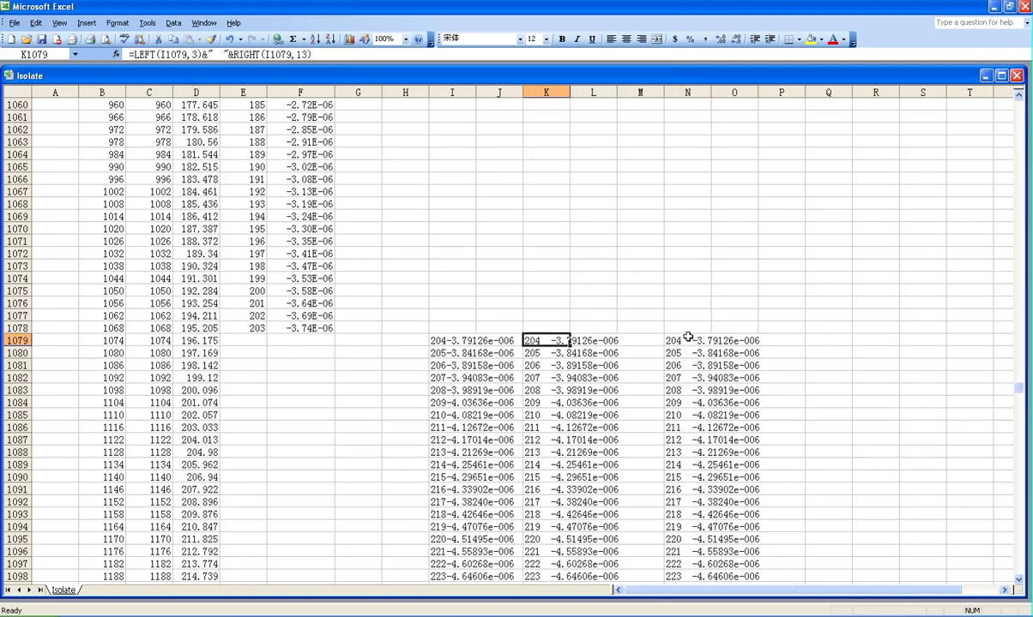
{"action": "left_click", "coordinate": [685, 342]}
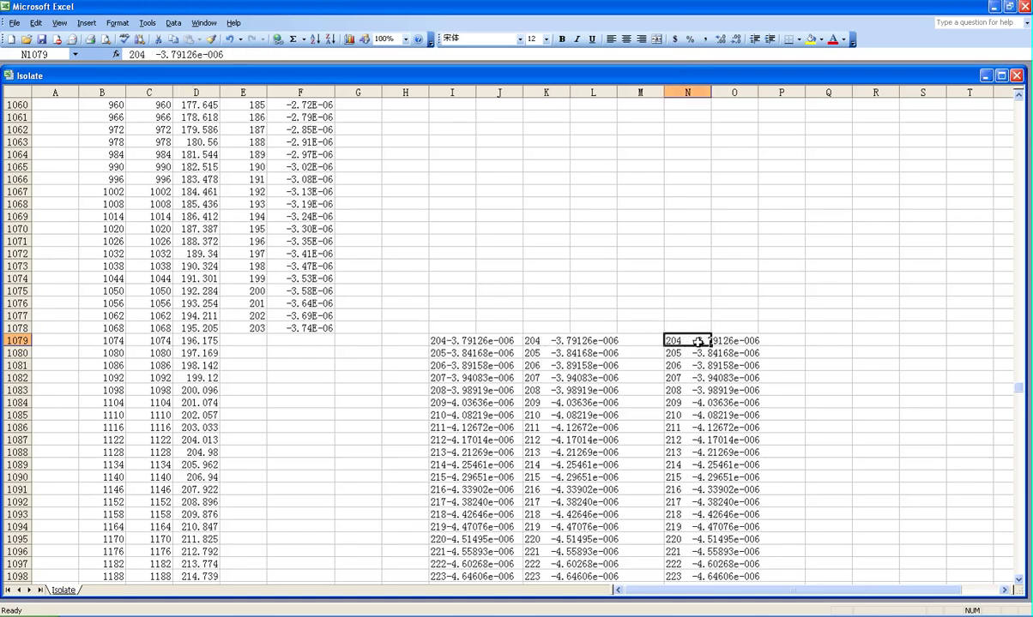
{"action": "left_click_drag", "start_coordinate": [689, 341], "coordinate": [710, 581]}
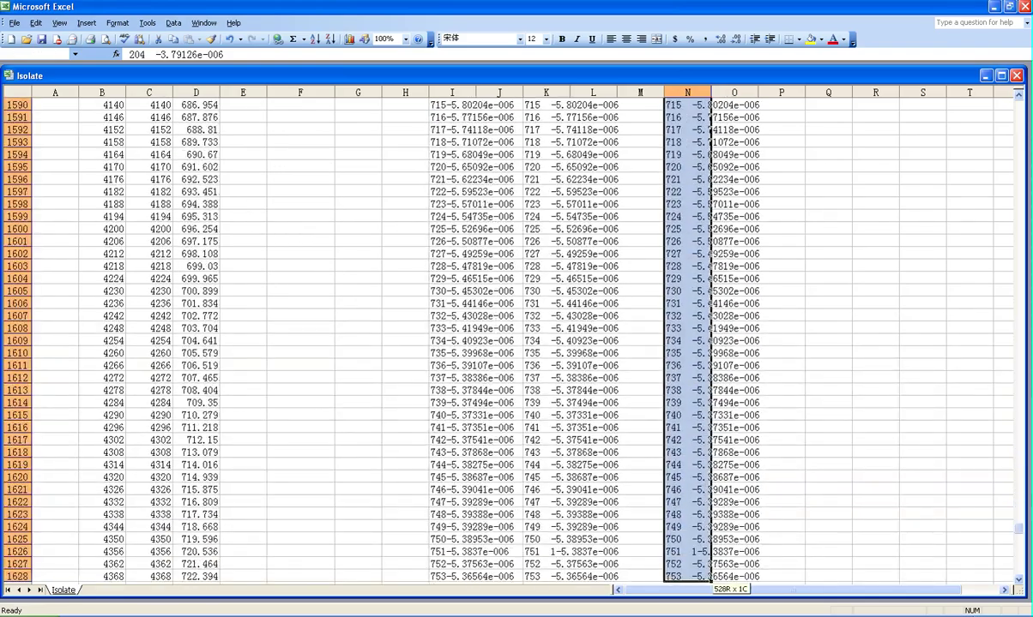
{"action": "mouse_move", "coordinate": [710, 581]}
{"action": "left_mouse_down"}
{"action": "mouse_move", "coordinate": [705, 266]}
{"action": "mouse_move", "coordinate": [708, 604]}
{"action": "mouse_move", "coordinate": [696, 570]}
{"action": "mouse_move", "coordinate": [703, 592]}
{"action": "mouse_move", "coordinate": [696, 343]}
{"action": "left_mouse_up"}
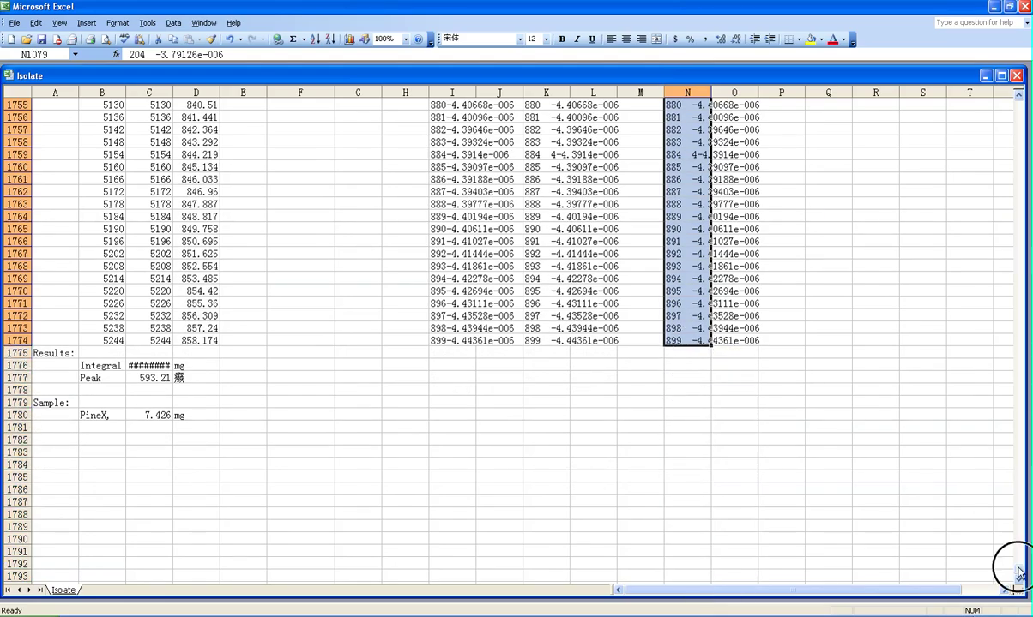
{"action": "mouse_move", "coordinate": [1021, 559]}
{"action": "left_mouse_down"}
{"action": "mouse_move", "coordinate": [1023, 275]}
{"action": "mouse_move", "coordinate": [1018, 391]}
{"action": "left_mouse_up"}
Step: Run Text to Columns on column N, Delimited by Space, spilling values into column O
{"action": "left_click", "coordinate": [176, 23]}
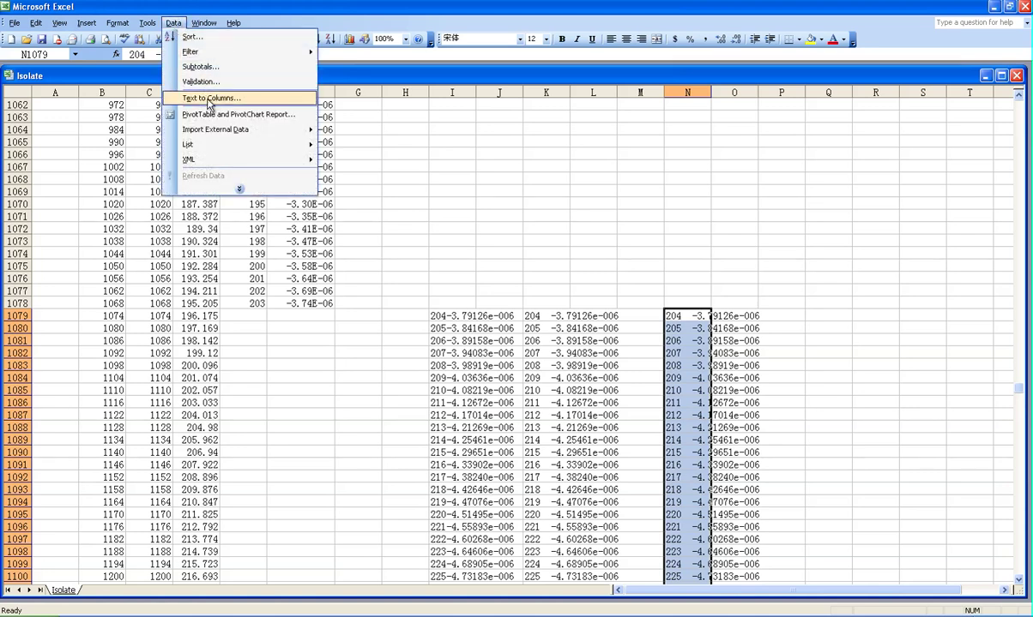
{"action": "left_click", "coordinate": [207, 100]}
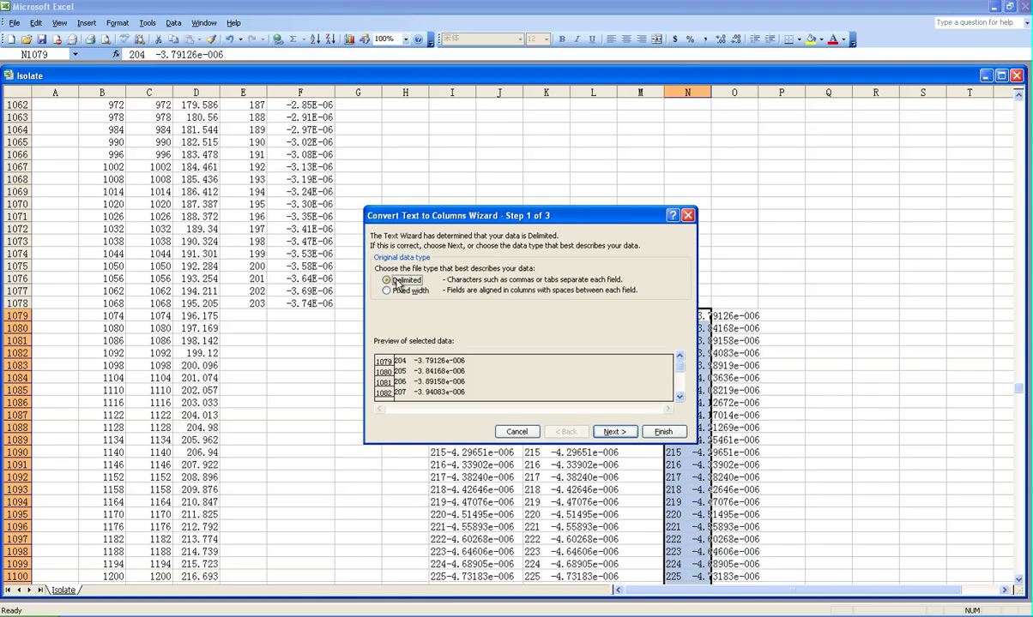
{"action": "left_click", "coordinate": [612, 432]}
{"action": "left_click", "coordinate": [612, 432]}
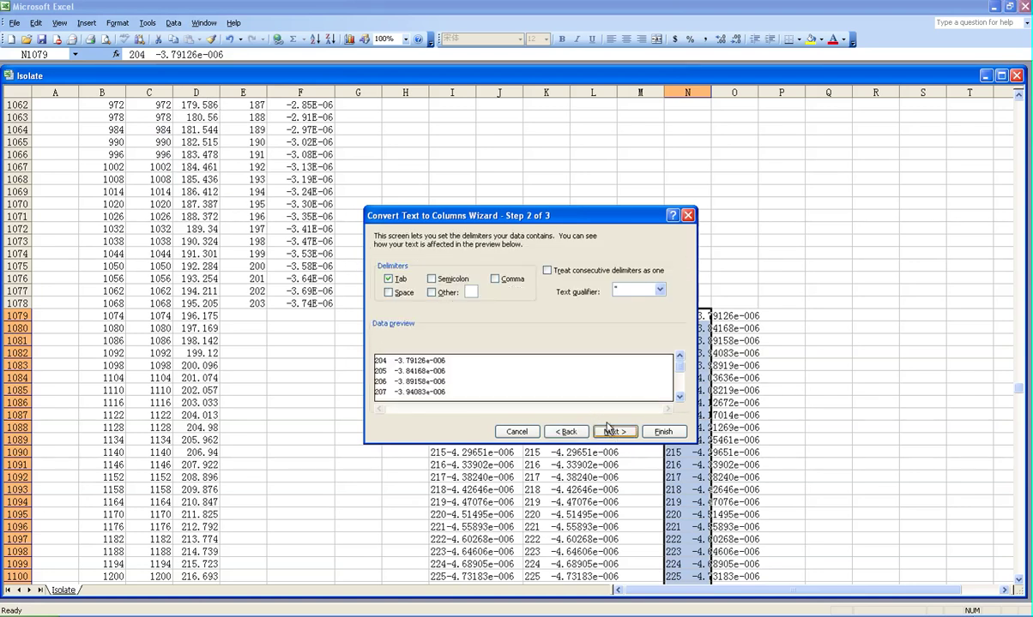
{"action": "left_click", "coordinate": [389, 294]}
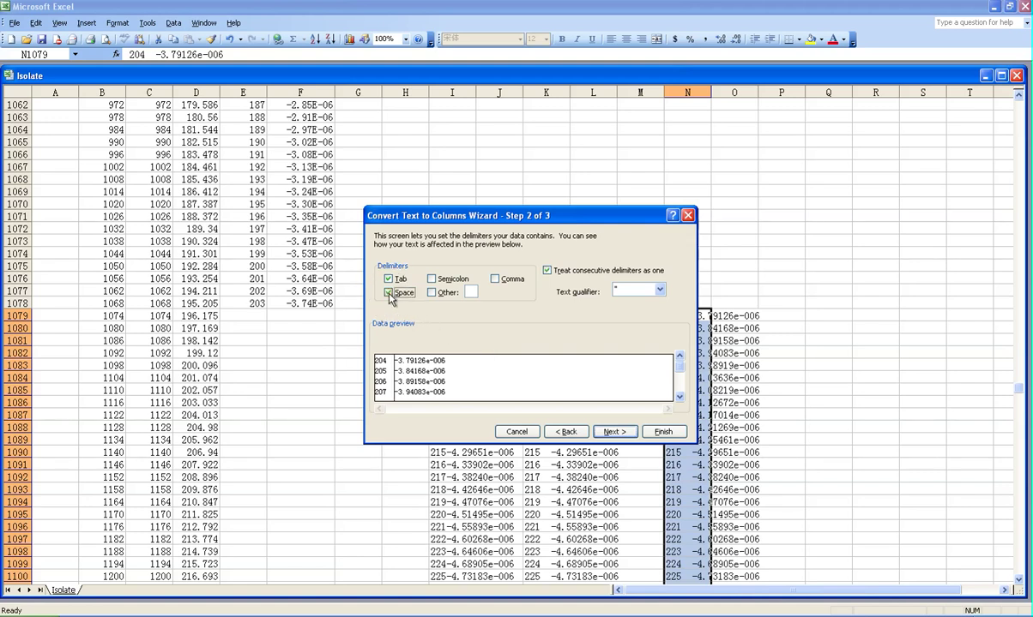
{"action": "left_click", "coordinate": [388, 293]}
{"action": "left_click", "coordinate": [655, 431]}
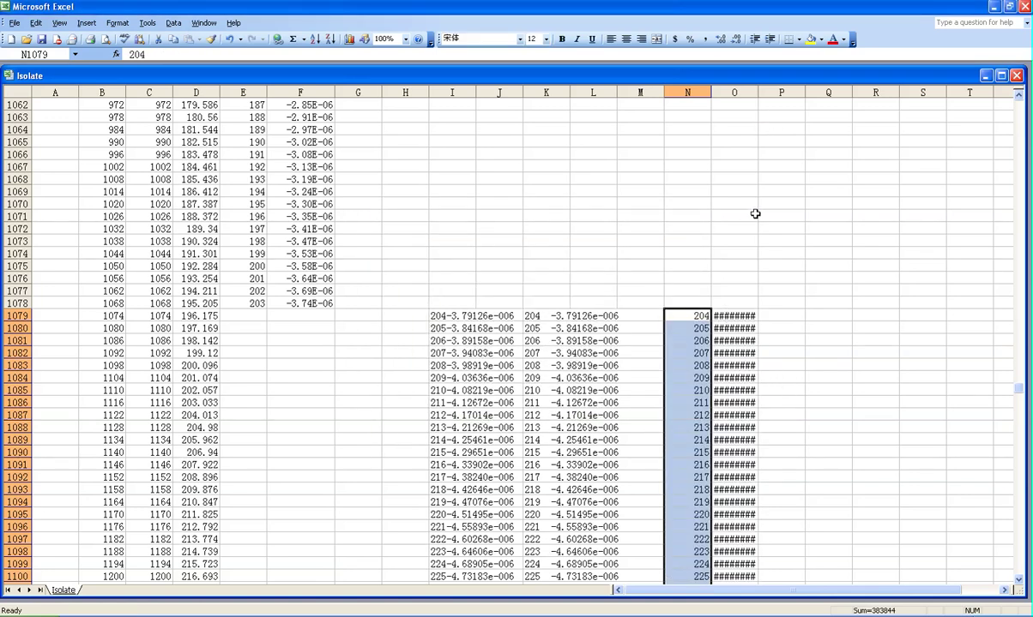
Step: Widen column O so its values display
{"action": "left_click_drag", "start_coordinate": [758, 92], "coordinate": [777, 95]}
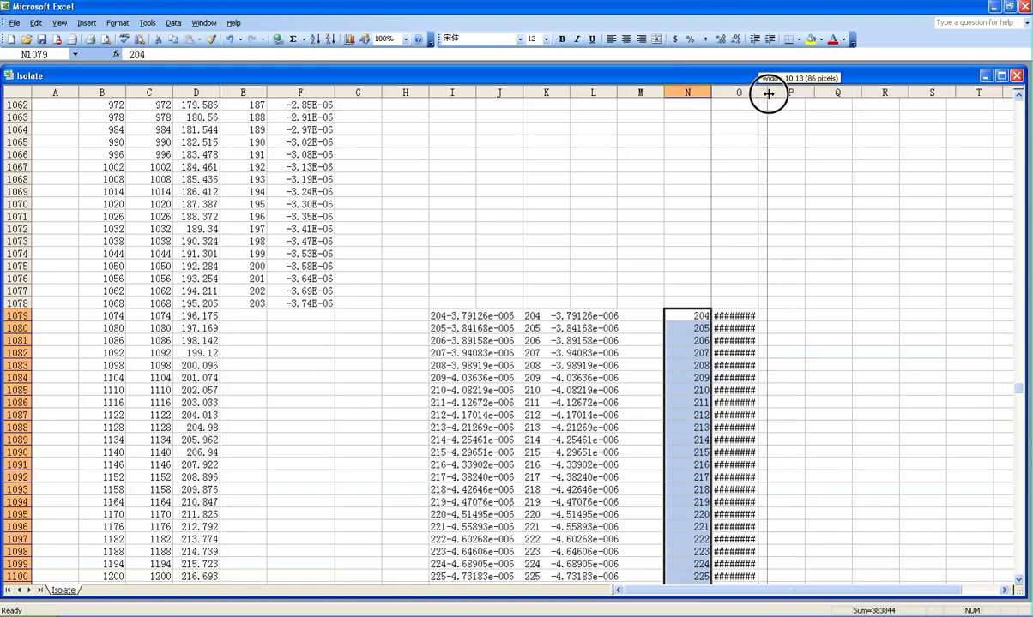
{"action": "scroll", "coordinate": [715, 333], "scroll_direction": "down", "scroll_amount": 4}
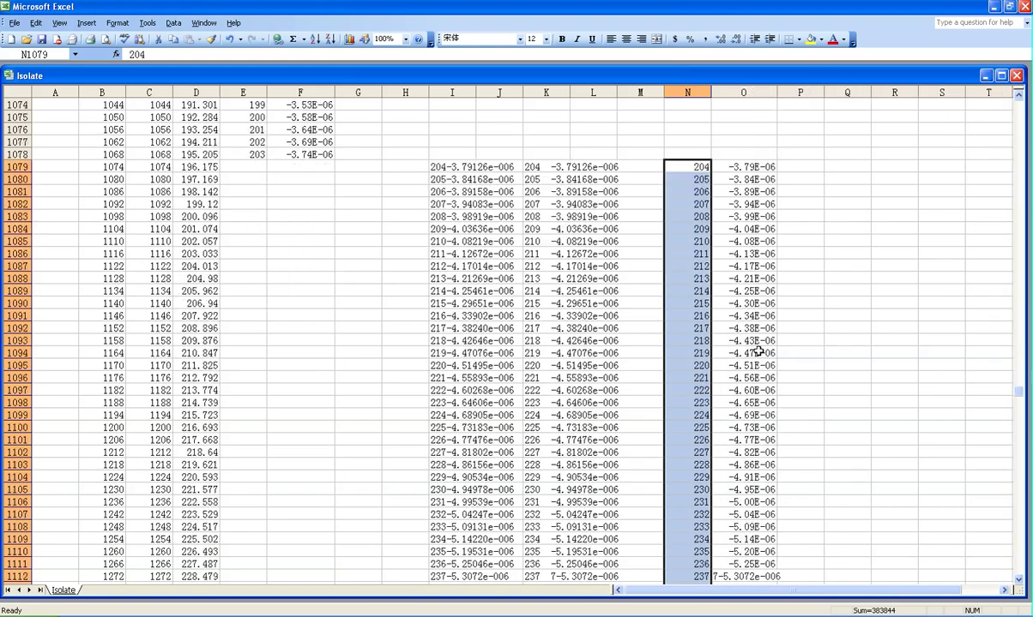
{"action": "scroll", "coordinate": [758, 352], "scroll_direction": "down", "scroll_amount": 2}
{"action": "scroll", "coordinate": [758, 352], "scroll_direction": "down", "scroll_amount": 8}
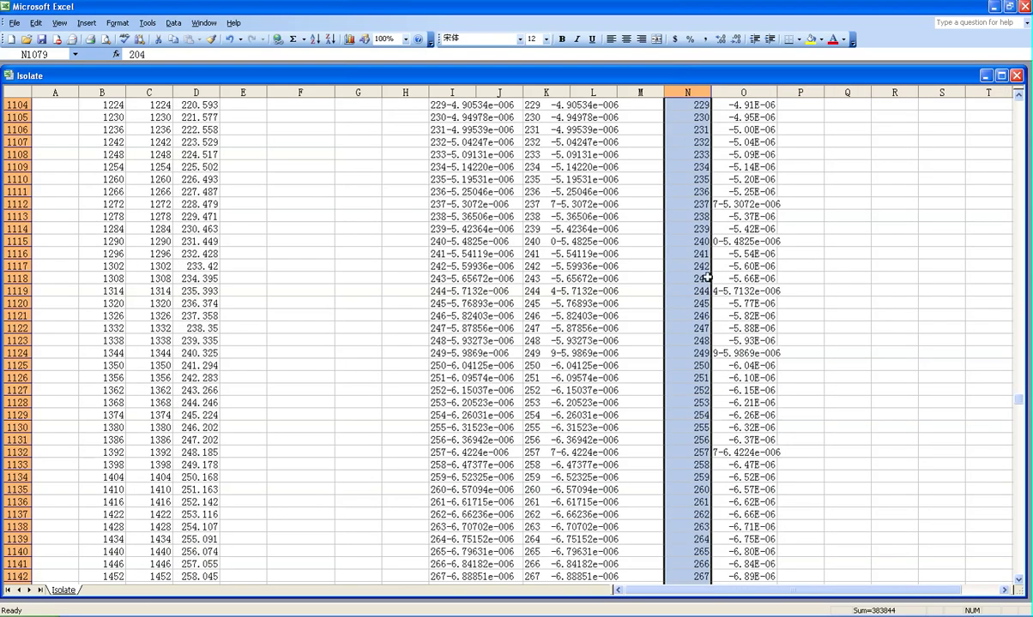
{"action": "scroll", "coordinate": [681, 343], "scroll_direction": "up", "scroll_amount": 4}
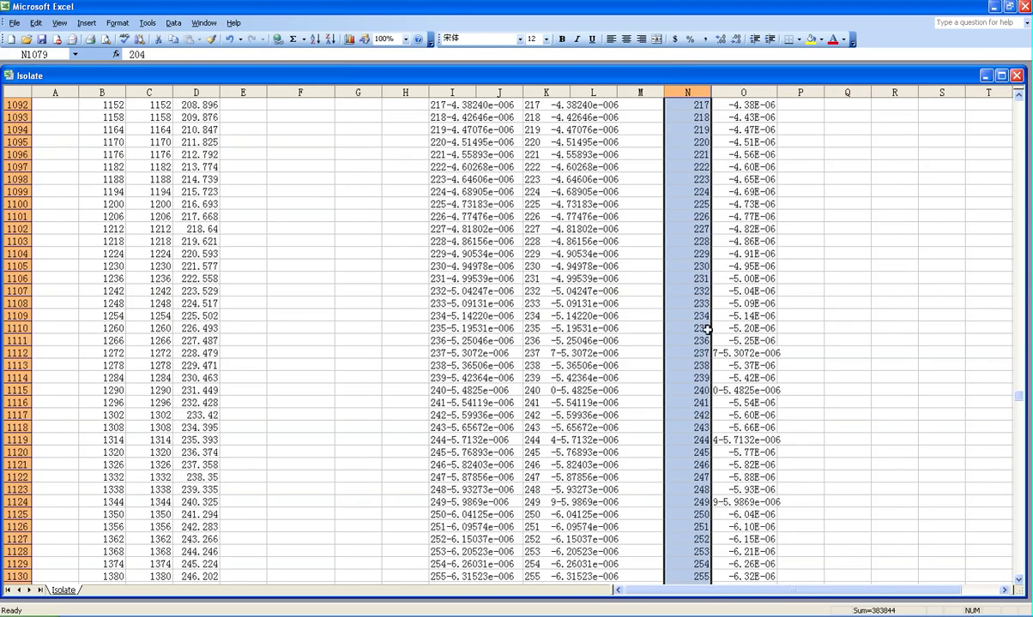
Step: Pad I1112 with a trailing 0 so it reads 237-5.30720e-006
{"action": "double_click", "coordinate": [437, 352]}
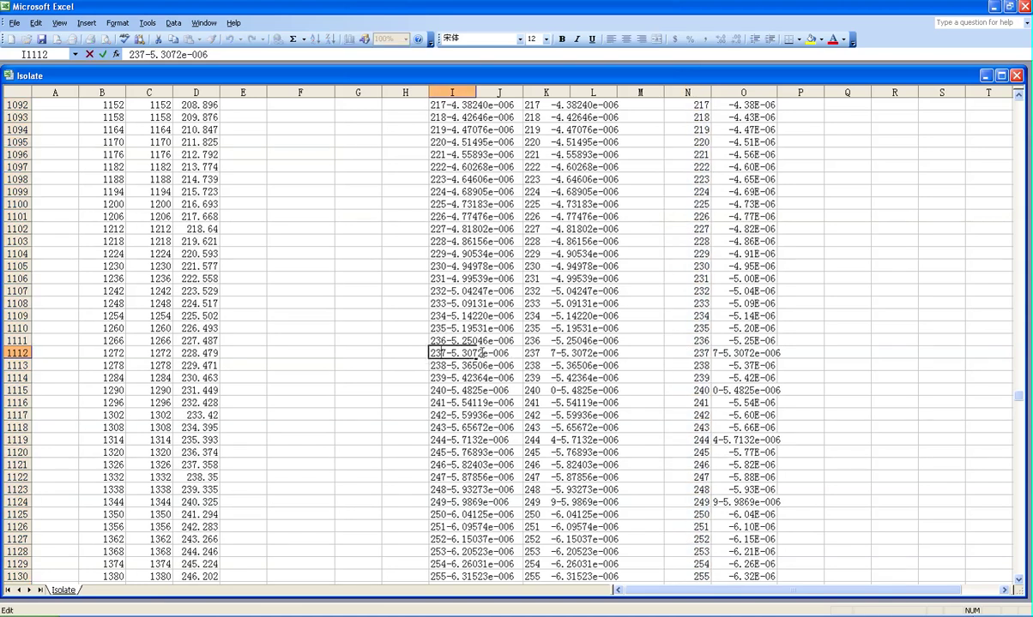
{"action": "type", "text": "0"}
{"action": "key", "text": "Return"}
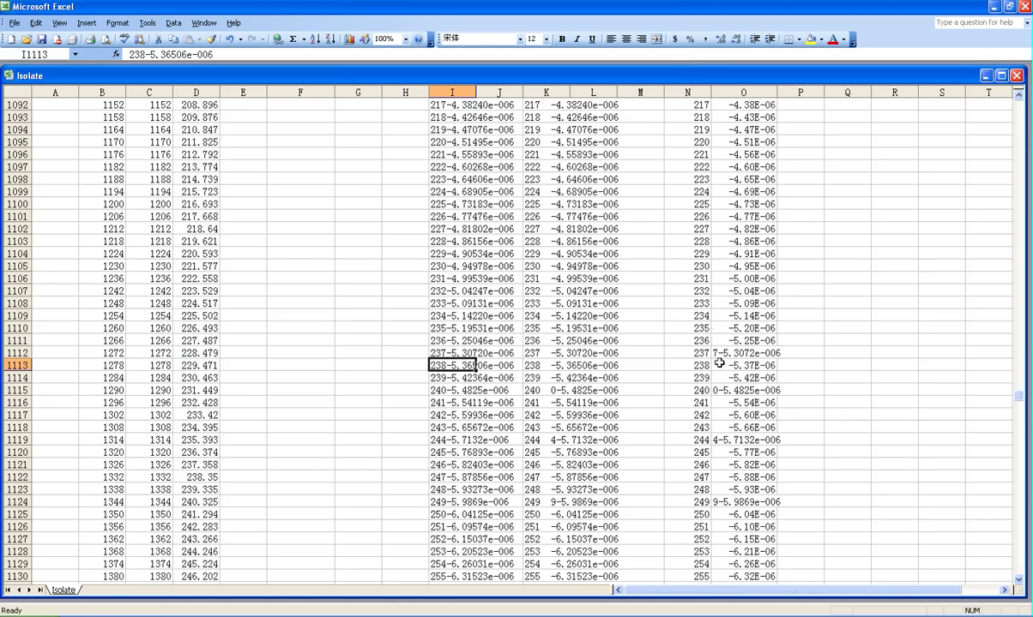
{"action": "scroll", "coordinate": [722, 348], "scroll_direction": "up", "scroll_amount": 6}
{"action": "scroll", "coordinate": [724, 344], "scroll_direction": "up", "scroll_amount": 6}
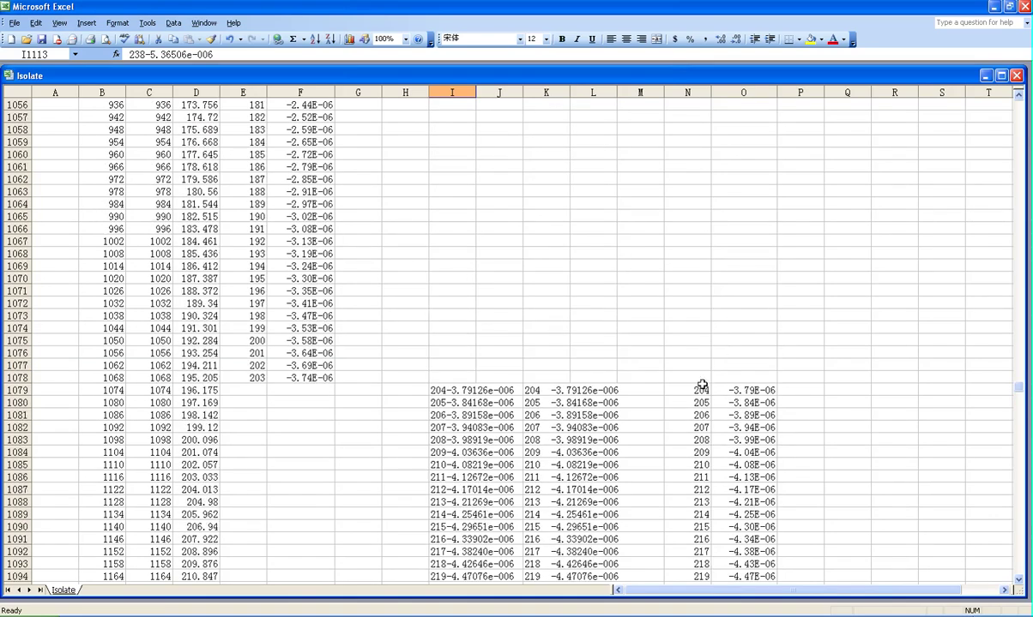
{"action": "left_click_drag", "start_coordinate": [701, 387], "coordinate": [727, 390]}
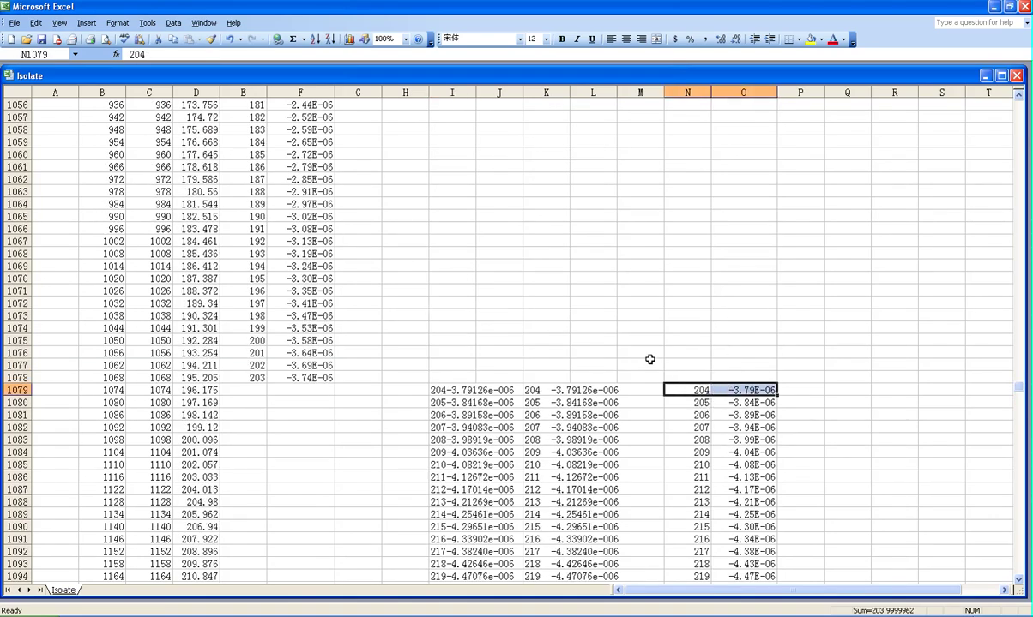
Step: Drag the 204 and -3.79E-06 pair from N1079:O1079 onto E1079:F1079
{"action": "left_click_drag", "start_coordinate": [713, 385], "coordinate": [296, 392]}
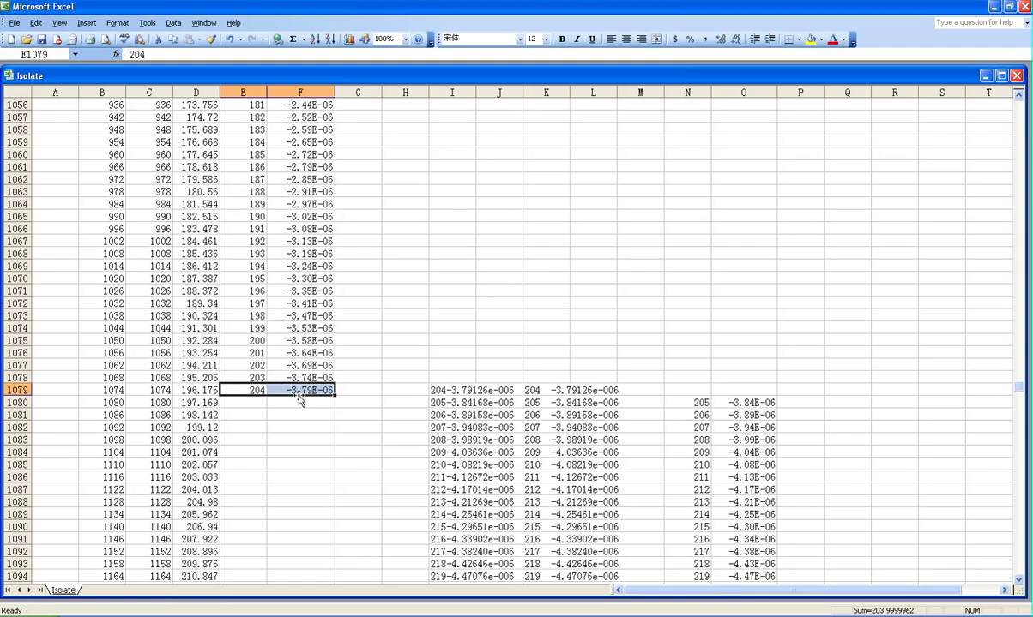
{"action": "scroll", "coordinate": [733, 337], "scroll_direction": "down", "scroll_amount": 6}
{"action": "scroll", "coordinate": [731, 340], "scroll_direction": "down", "scroll_amount": 6}
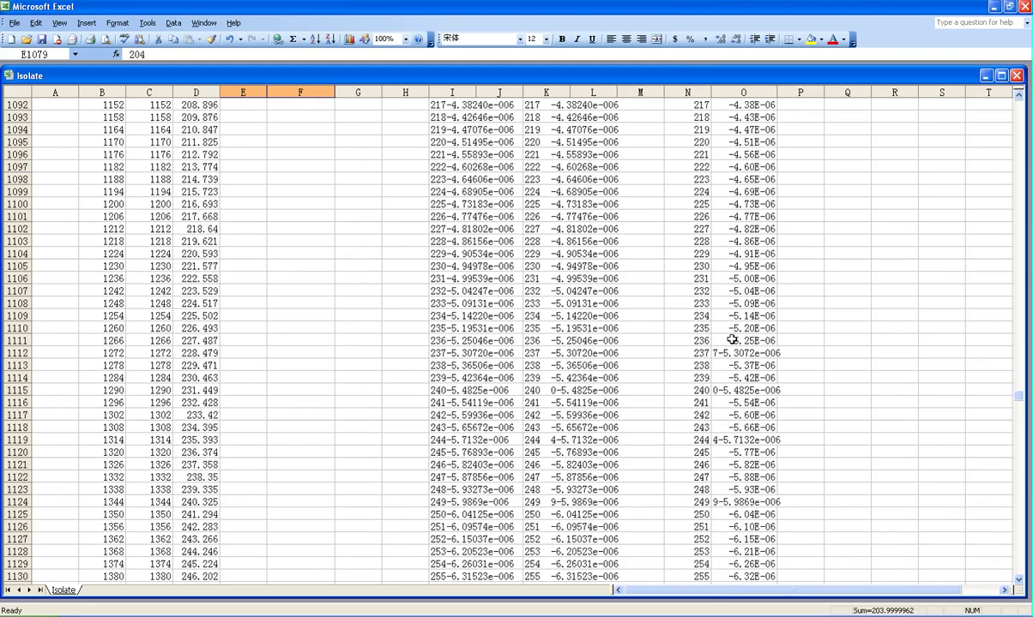
{"action": "scroll", "coordinate": [732, 341], "scroll_direction": "down", "scroll_amount": 8}
{"action": "scroll", "coordinate": [556, 275], "scroll_direction": "up", "scroll_amount": 6}
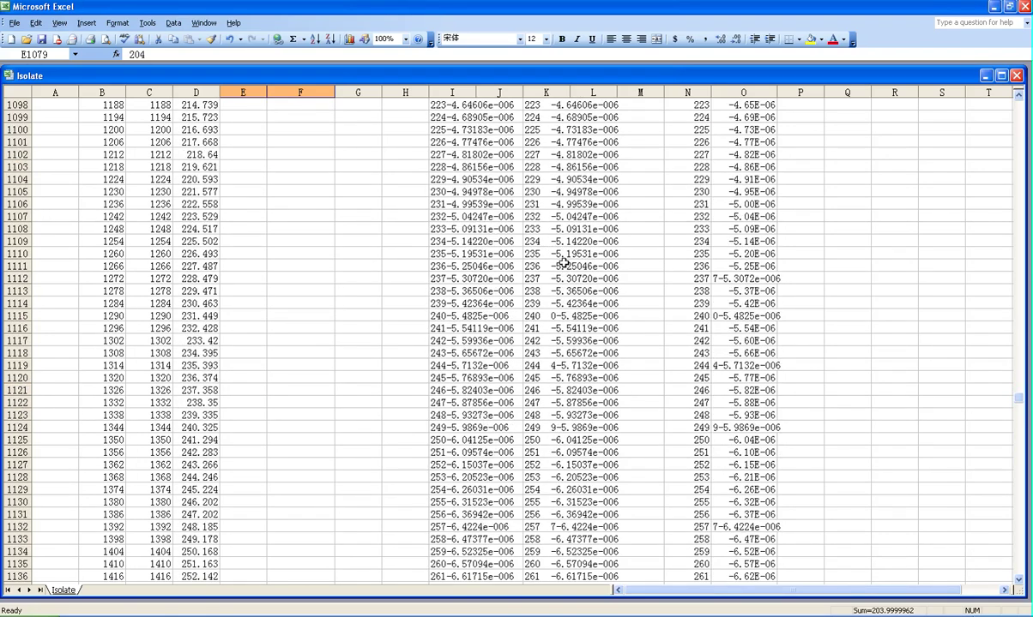
{"action": "scroll", "coordinate": [636, 215], "scroll_direction": "up", "scroll_amount": 8}
{"action": "scroll", "coordinate": [671, 249], "scroll_direction": "up", "scroll_amount": 4}
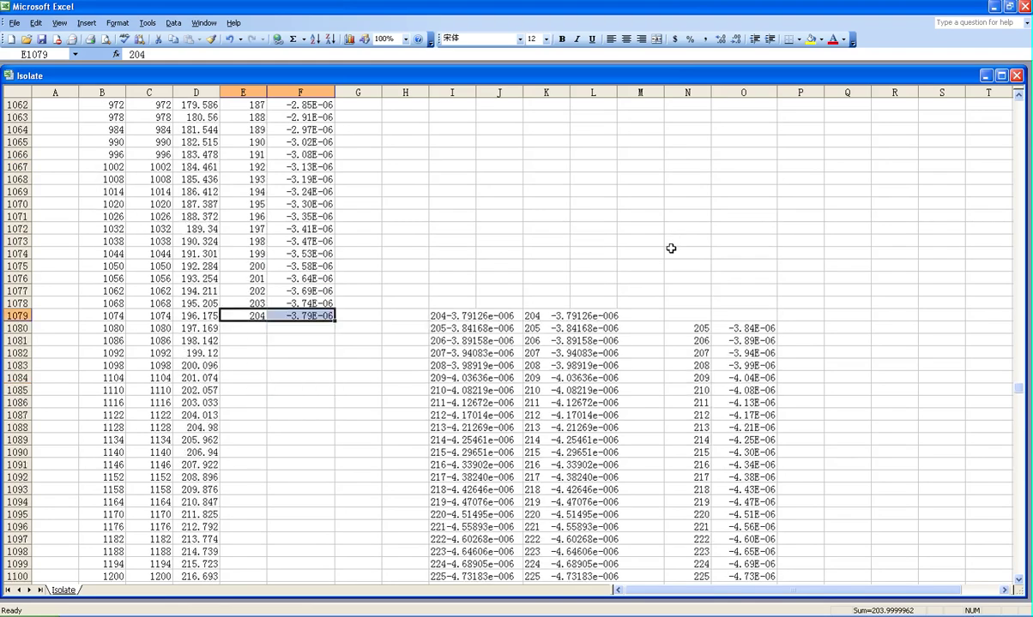
{"action": "scroll", "coordinate": [671, 249], "scroll_direction": "down", "scroll_amount": 2}
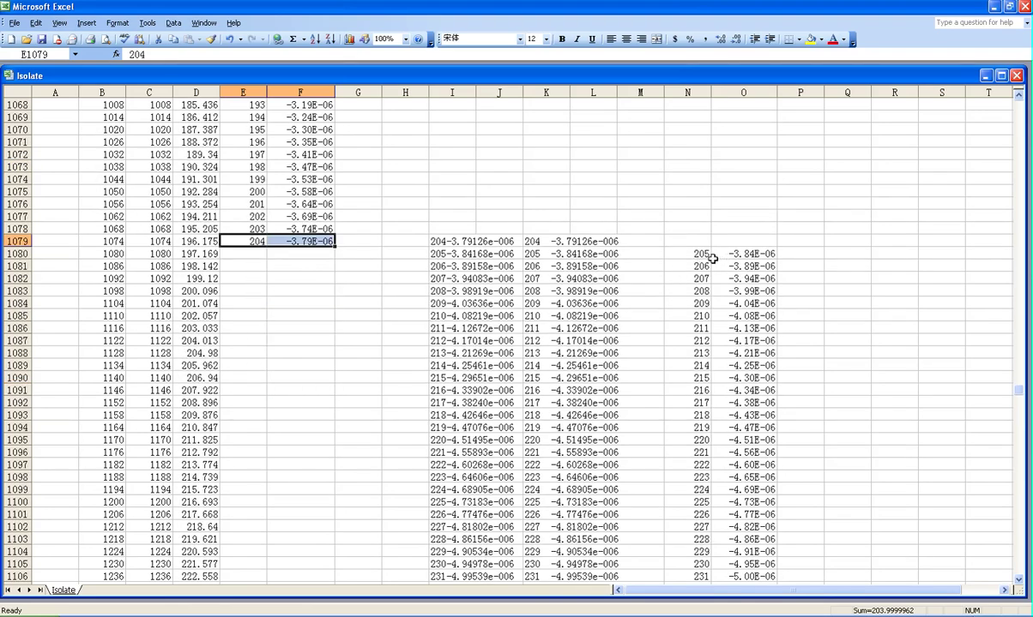